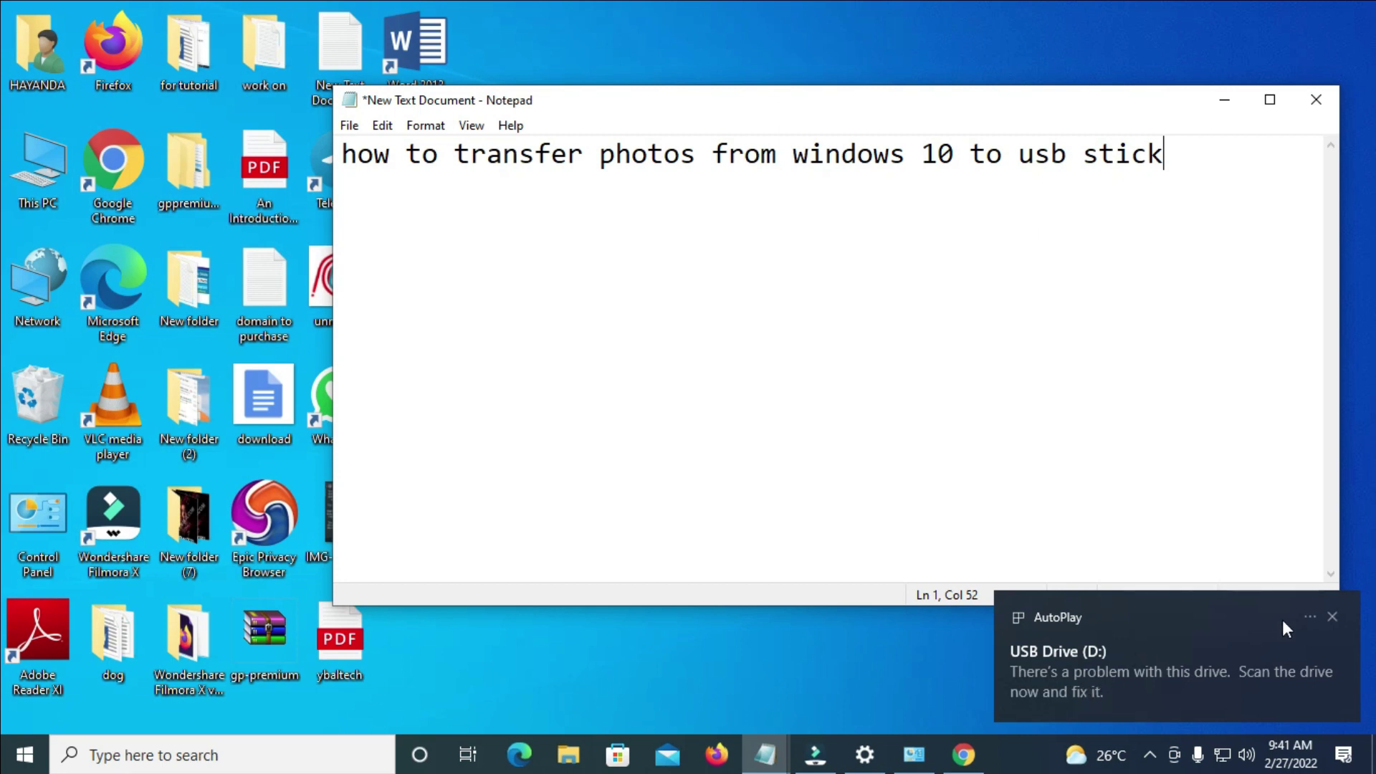
Dismiss the USB Drive (D:) problem notification.
click(1331, 616)
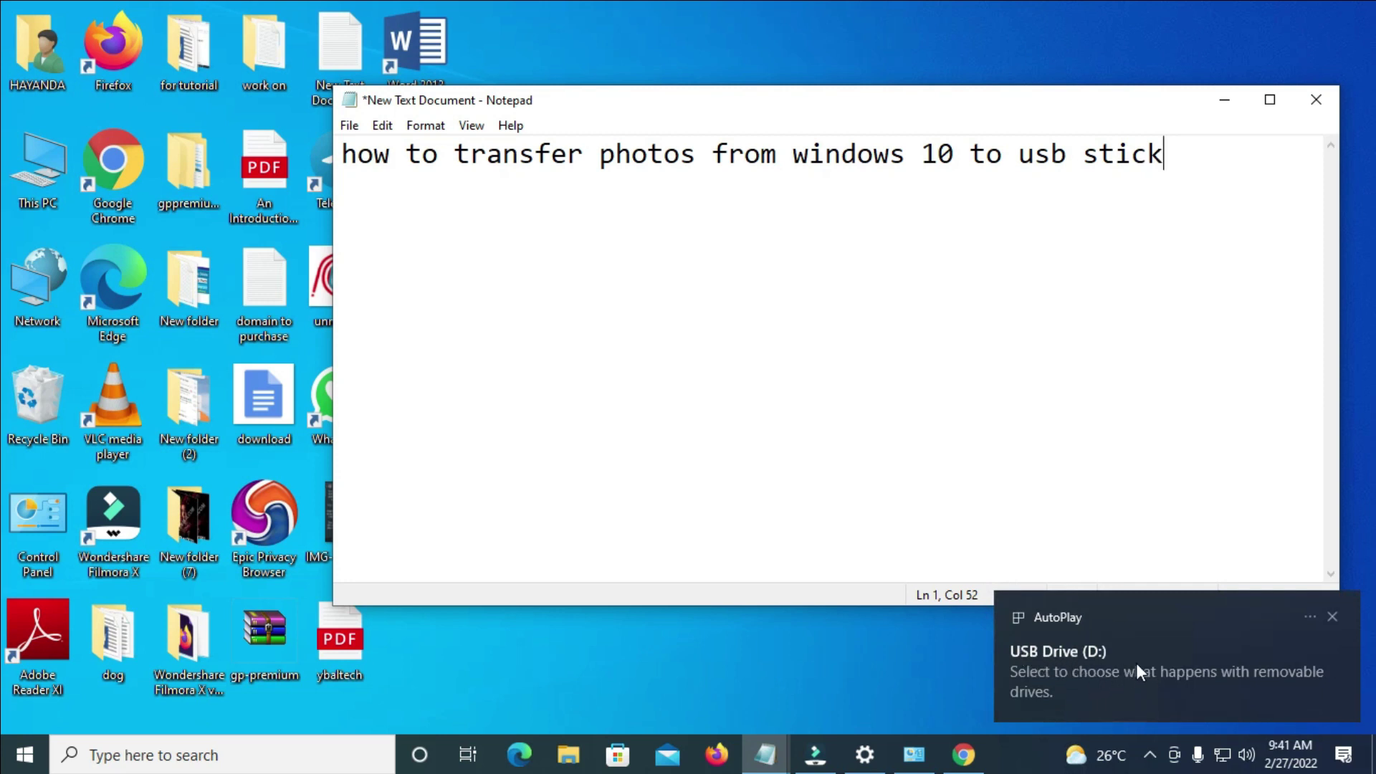
Dismiss the USB AutoPlay notification and minimize Notepad to reveal the desktop.
click(1330, 618)
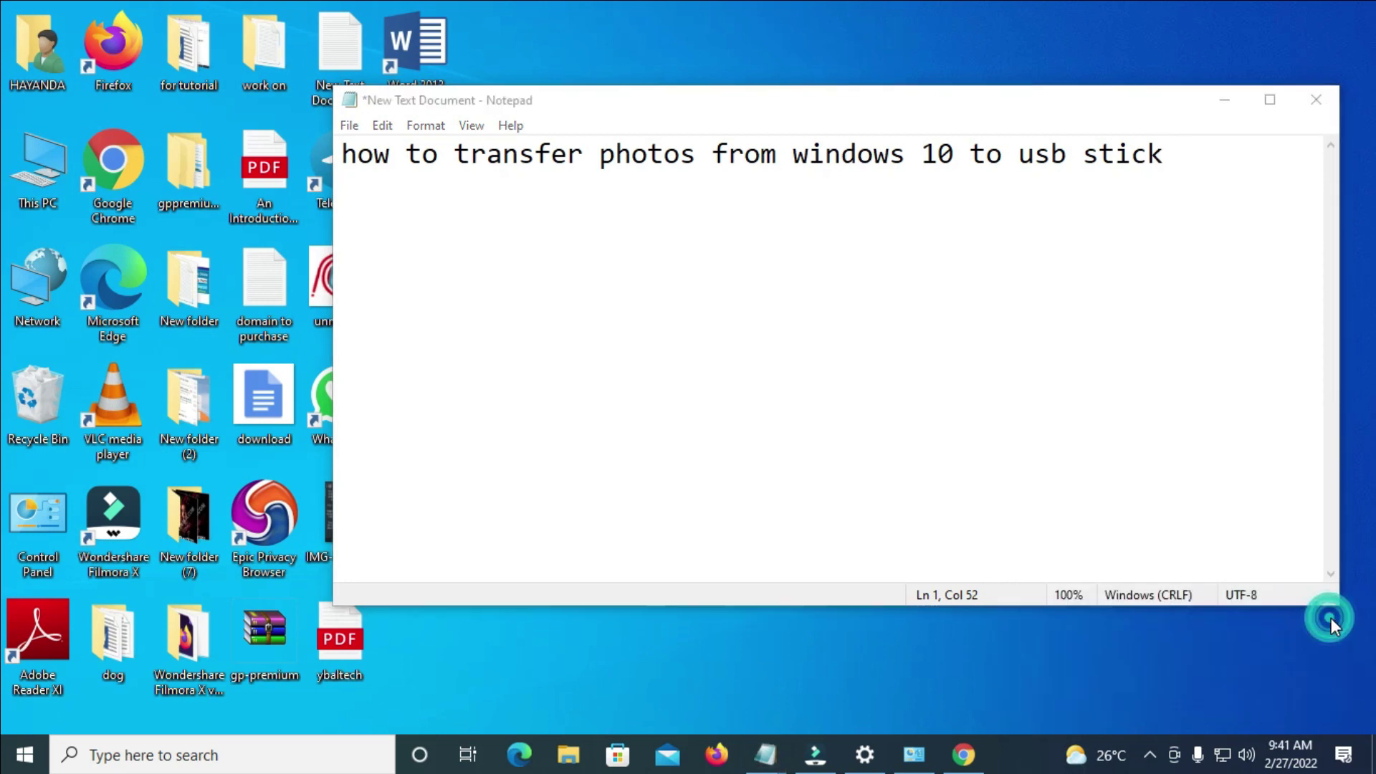
click(1225, 99)
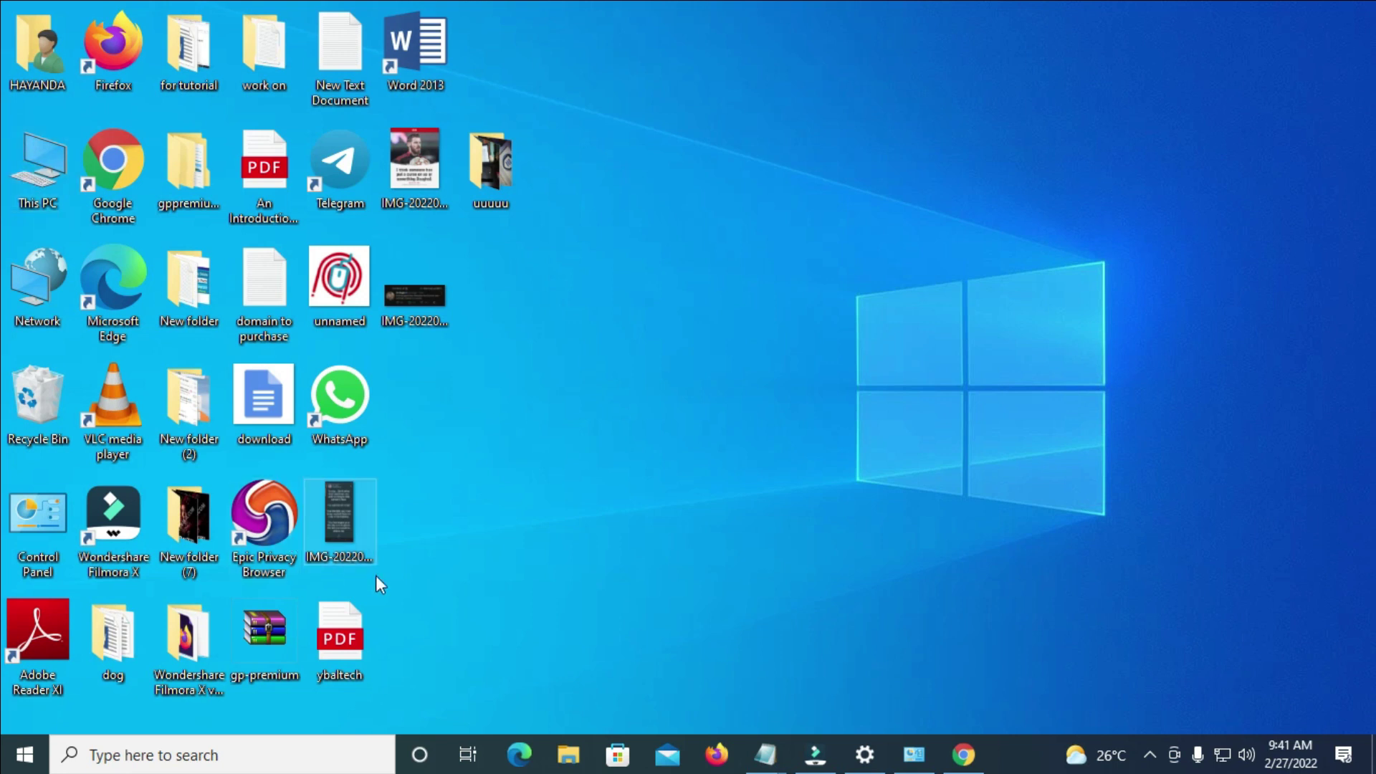
click(567, 756)
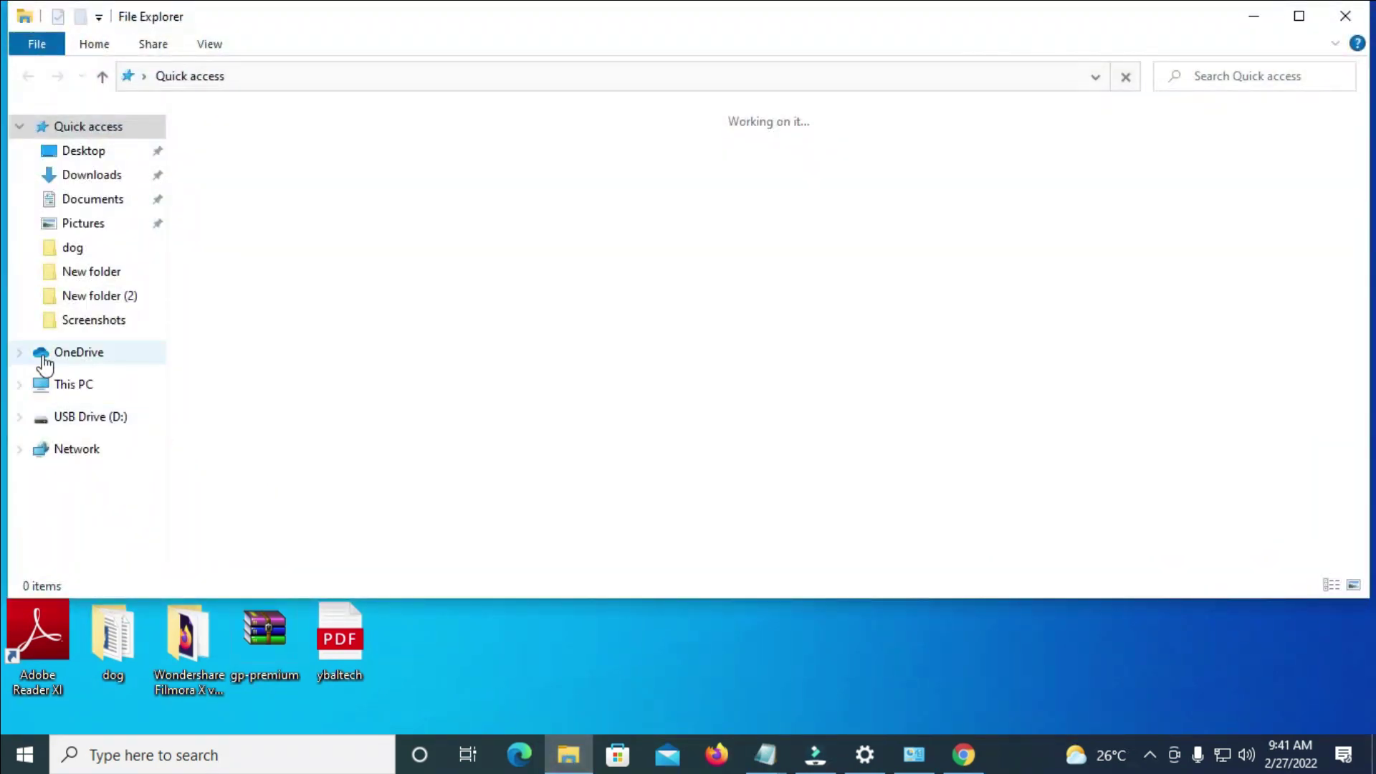
double_click(96, 390)
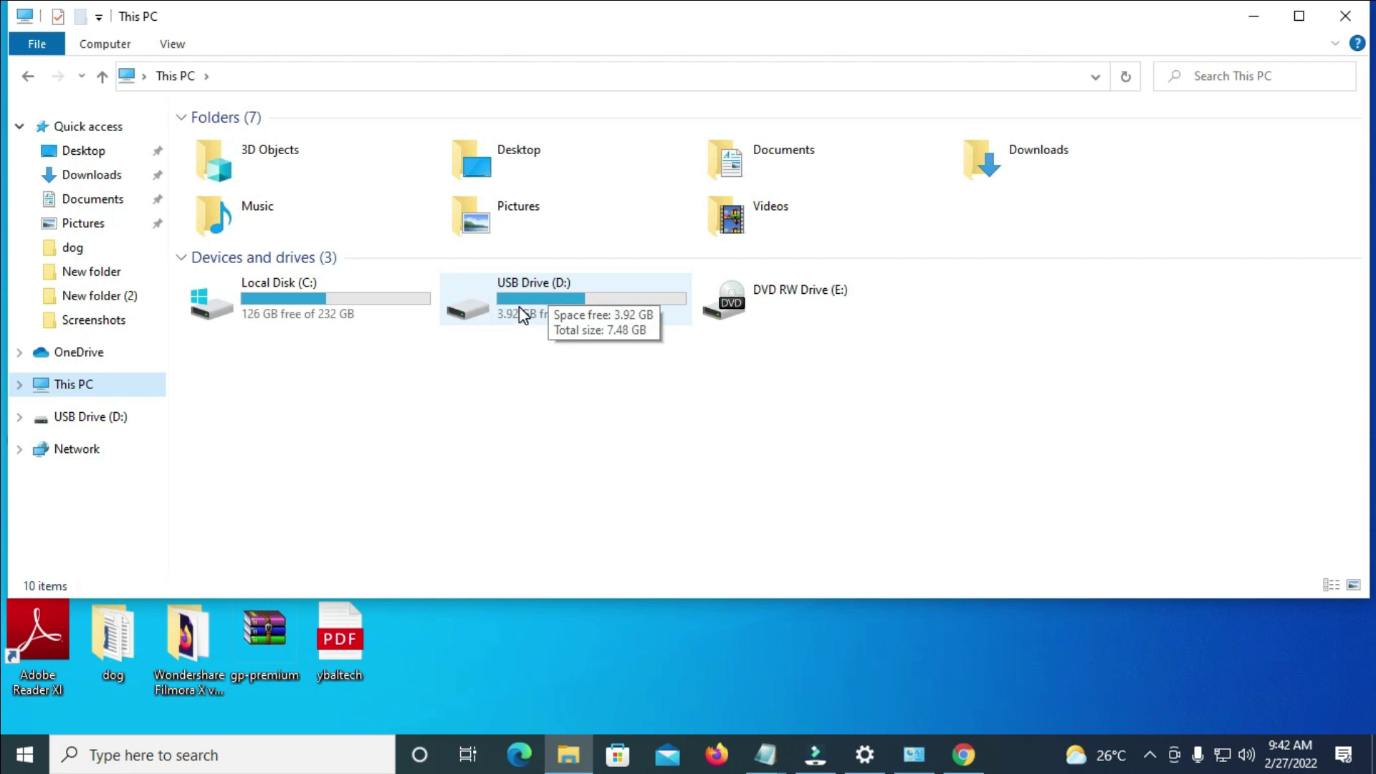
mouse_move(530, 302)
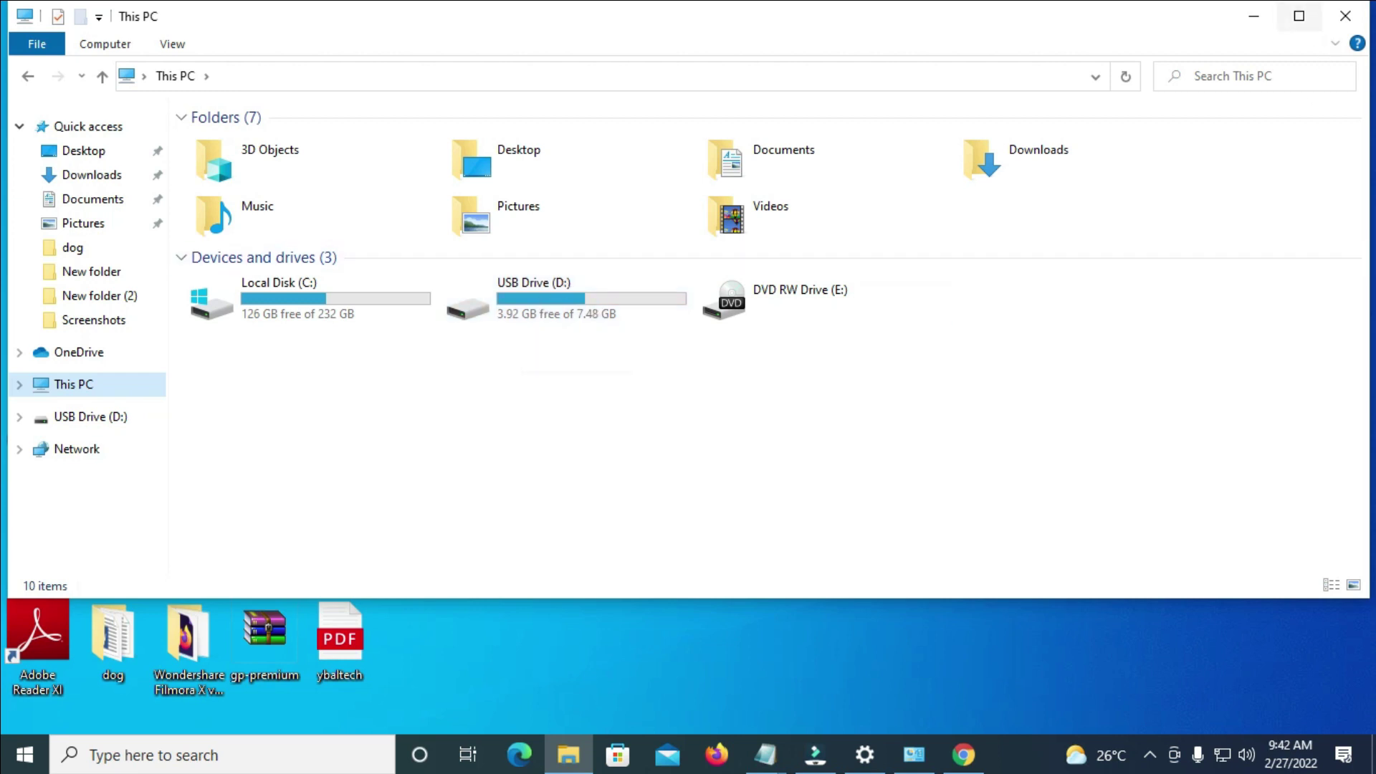
click(1254, 16)
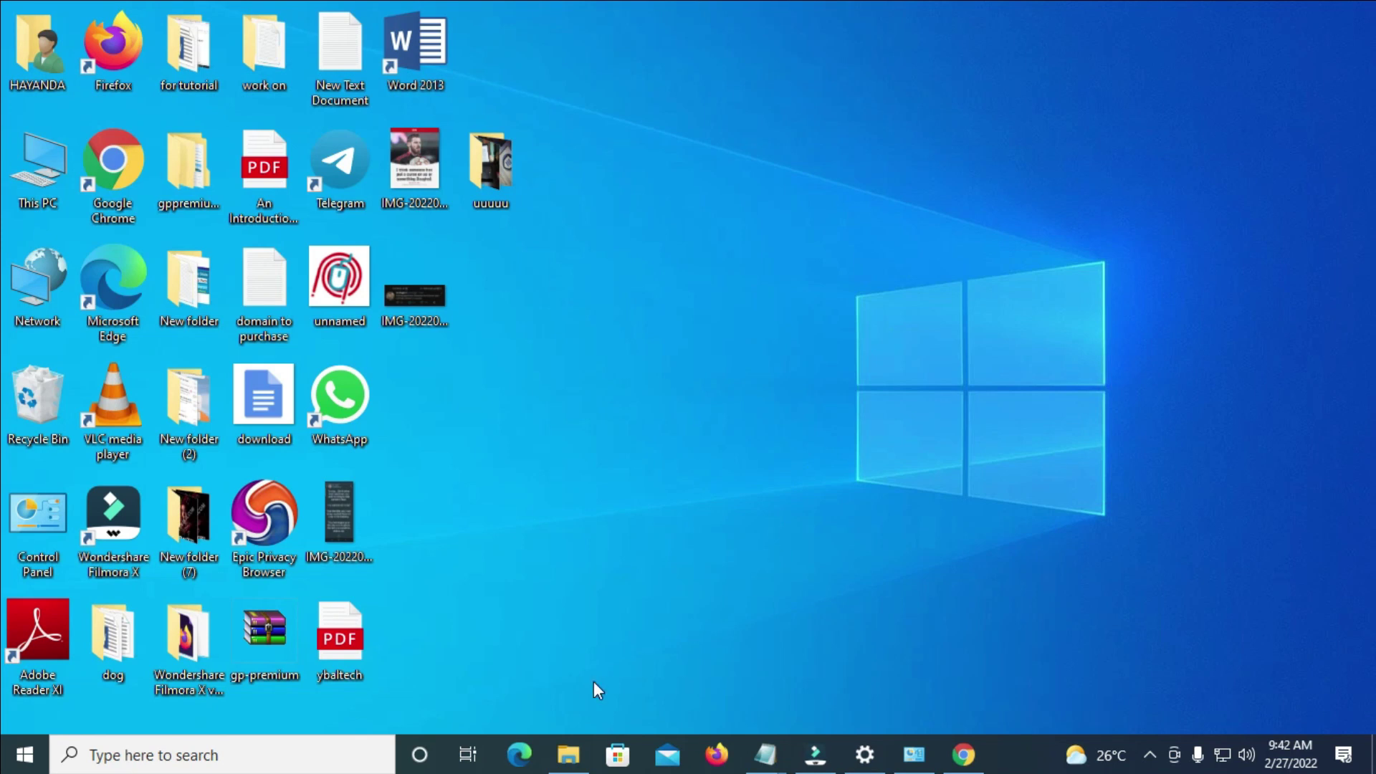
click(569, 754)
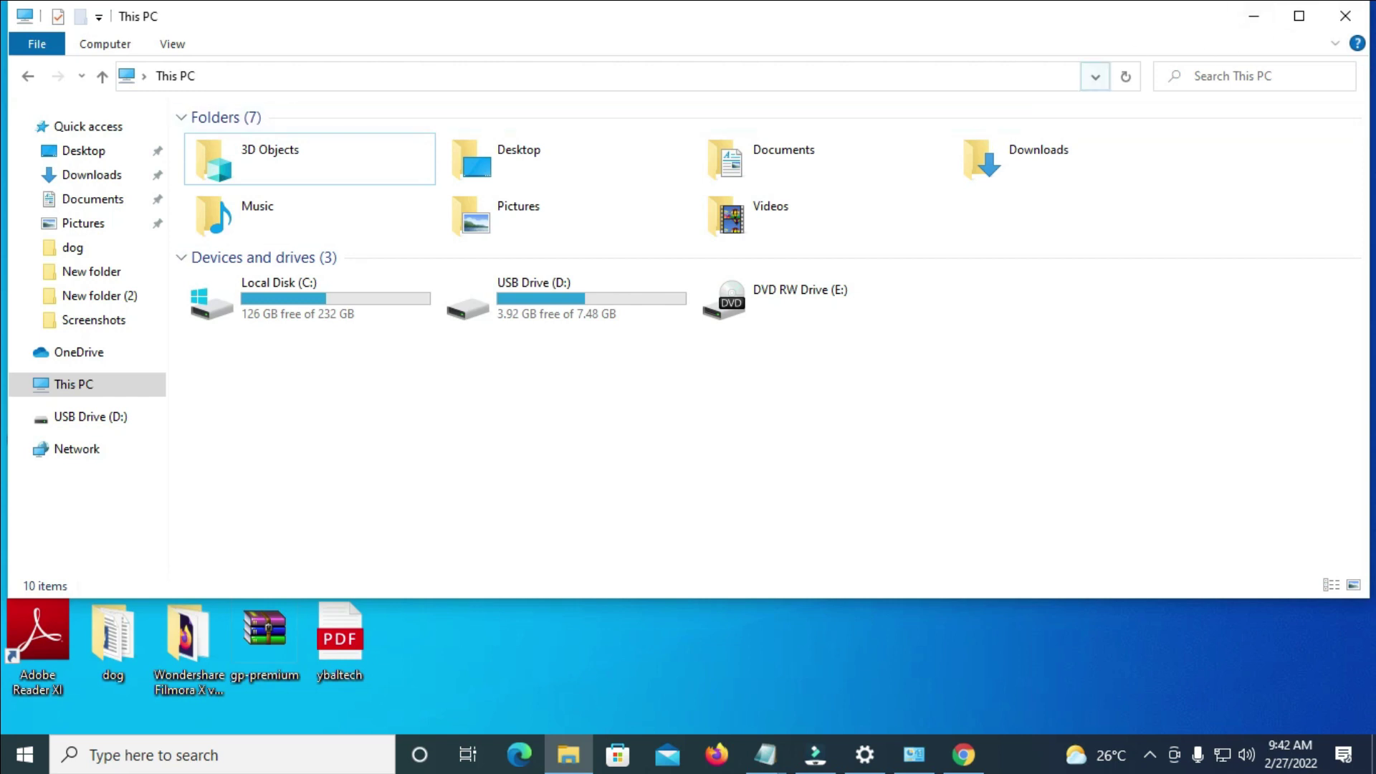
click(1259, 16)
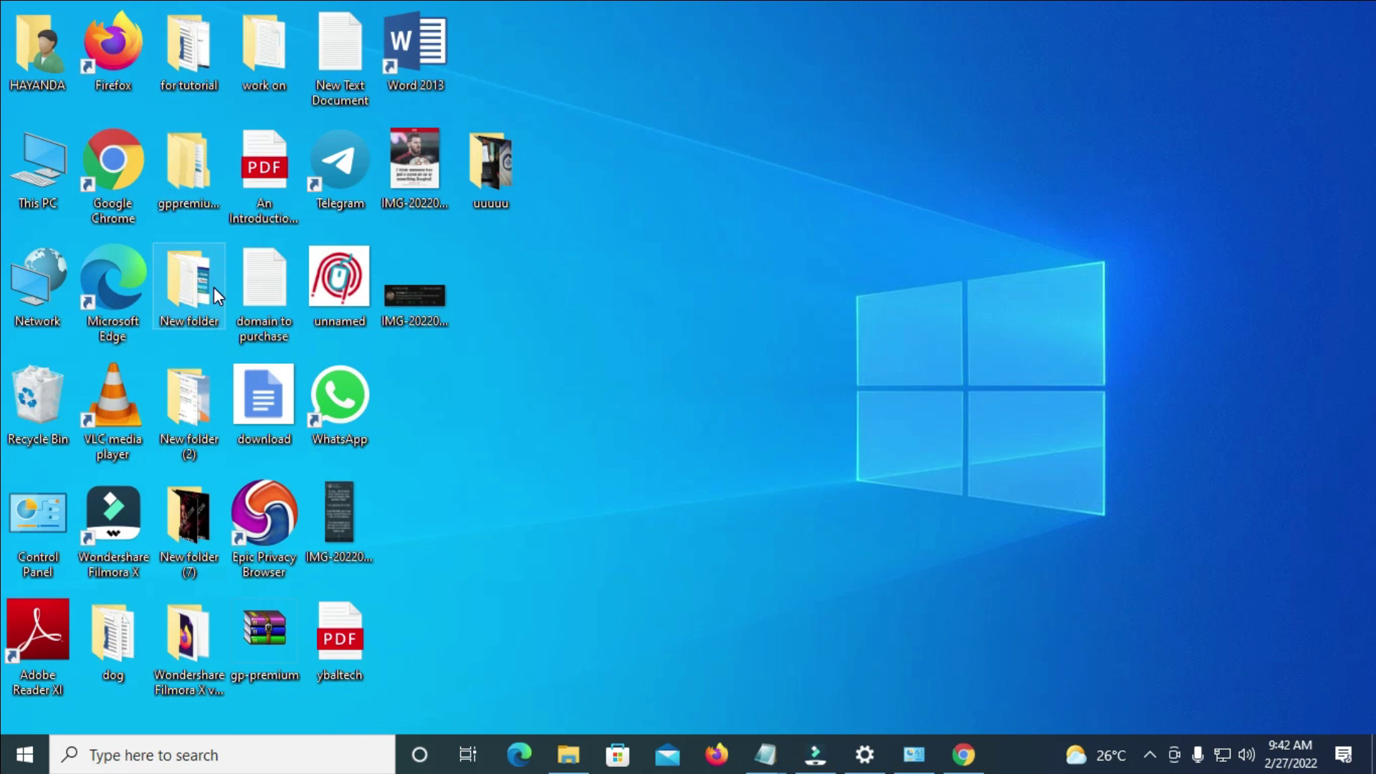
Open the user's profile folder from the desktop, then its Documents folder with 230 items.
click(776, 466)
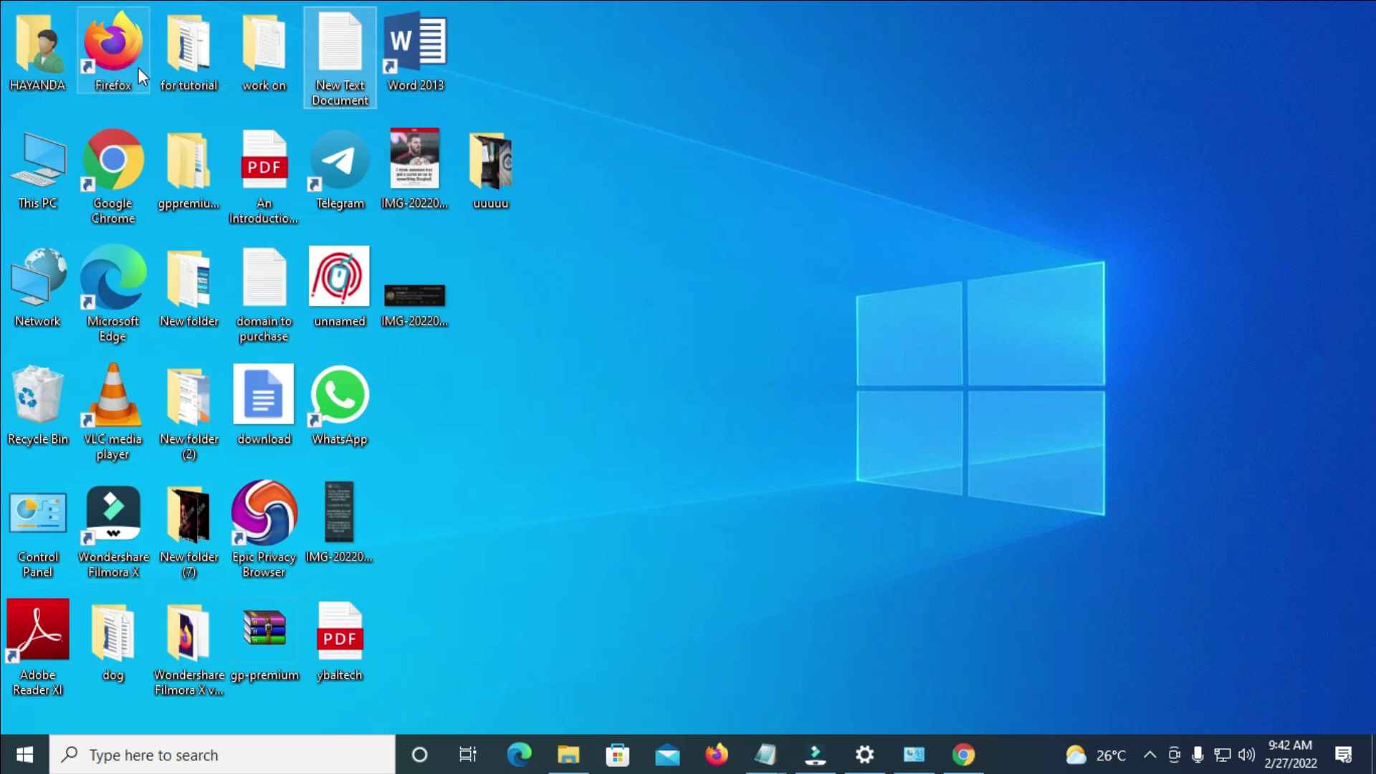
click(43, 57)
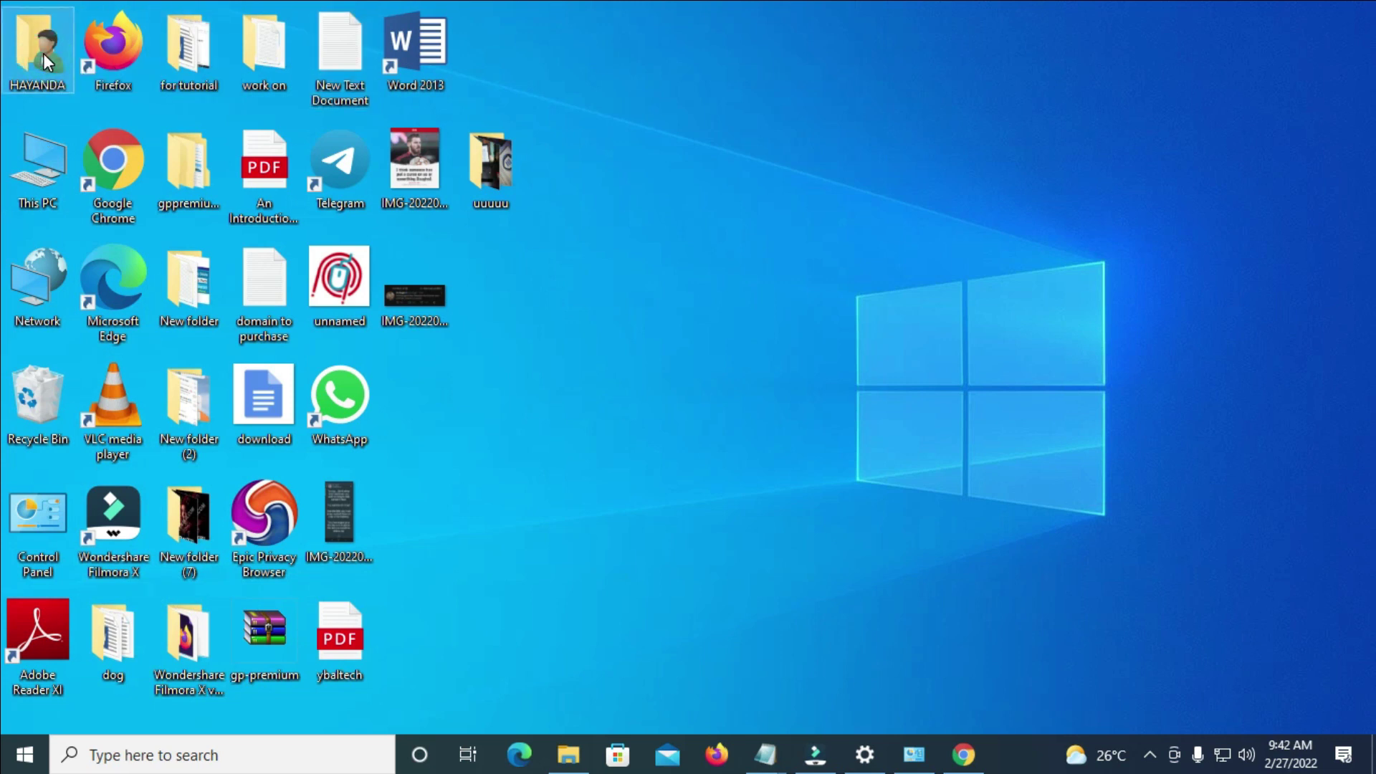
double_click(43, 53)
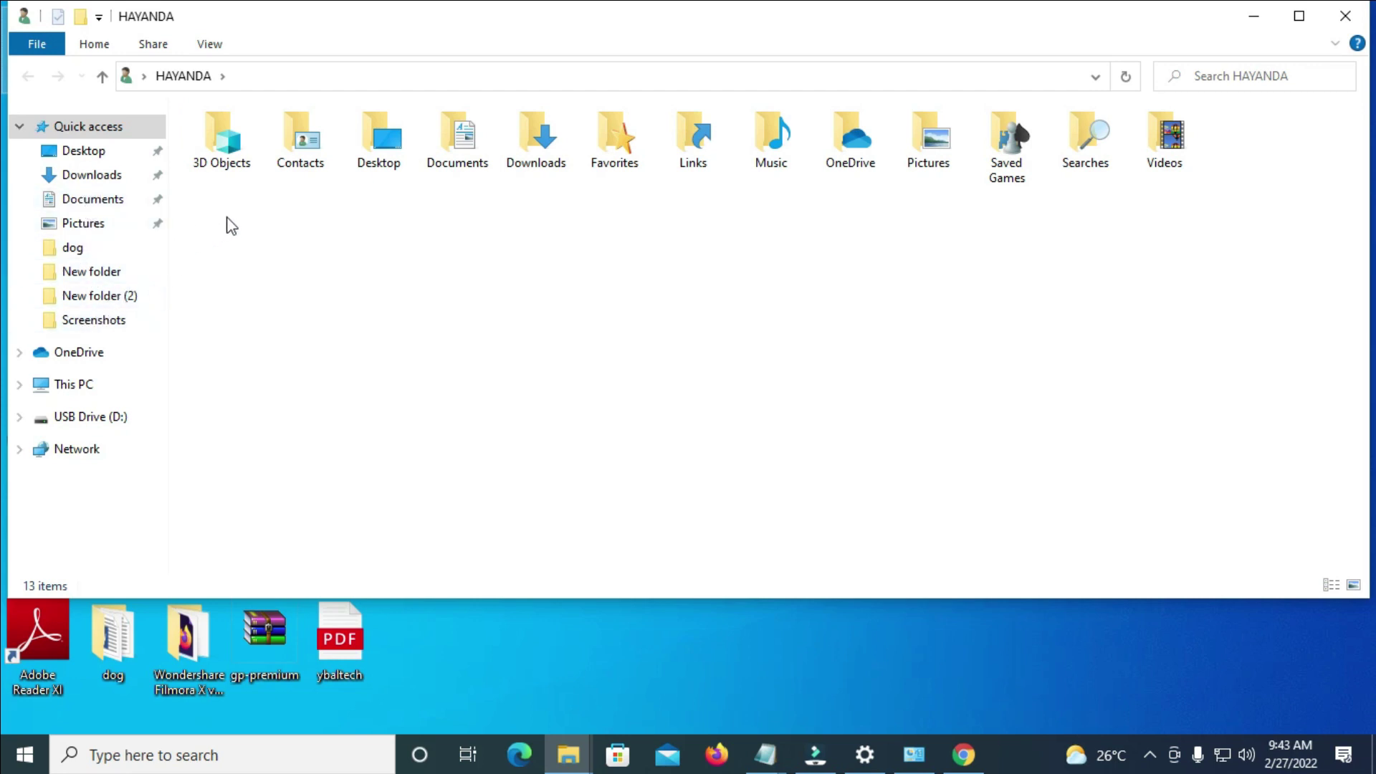
click(456, 143)
double_click(455, 142)
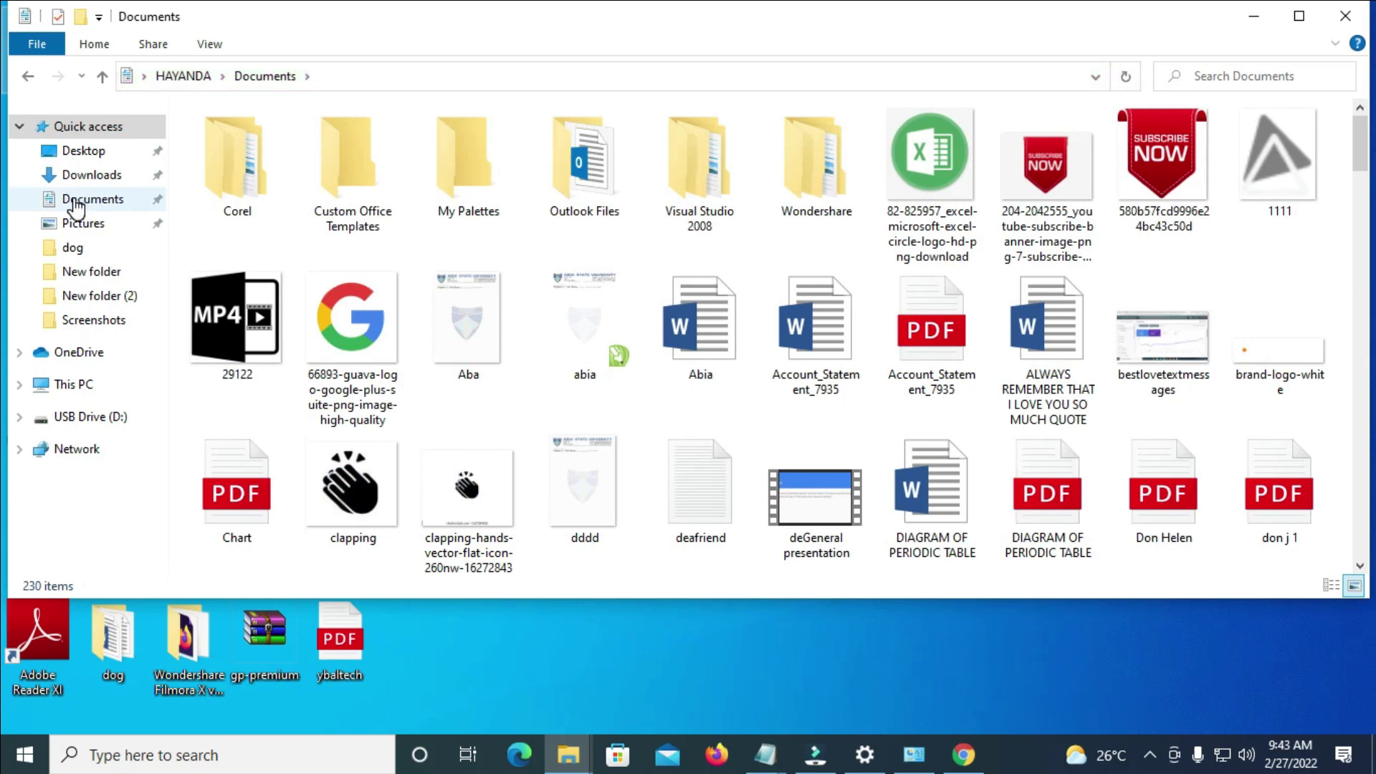
Return to Documents and scroll down to the 'How to' Google Docs tutorial JPG thumbnails.
click(75, 201)
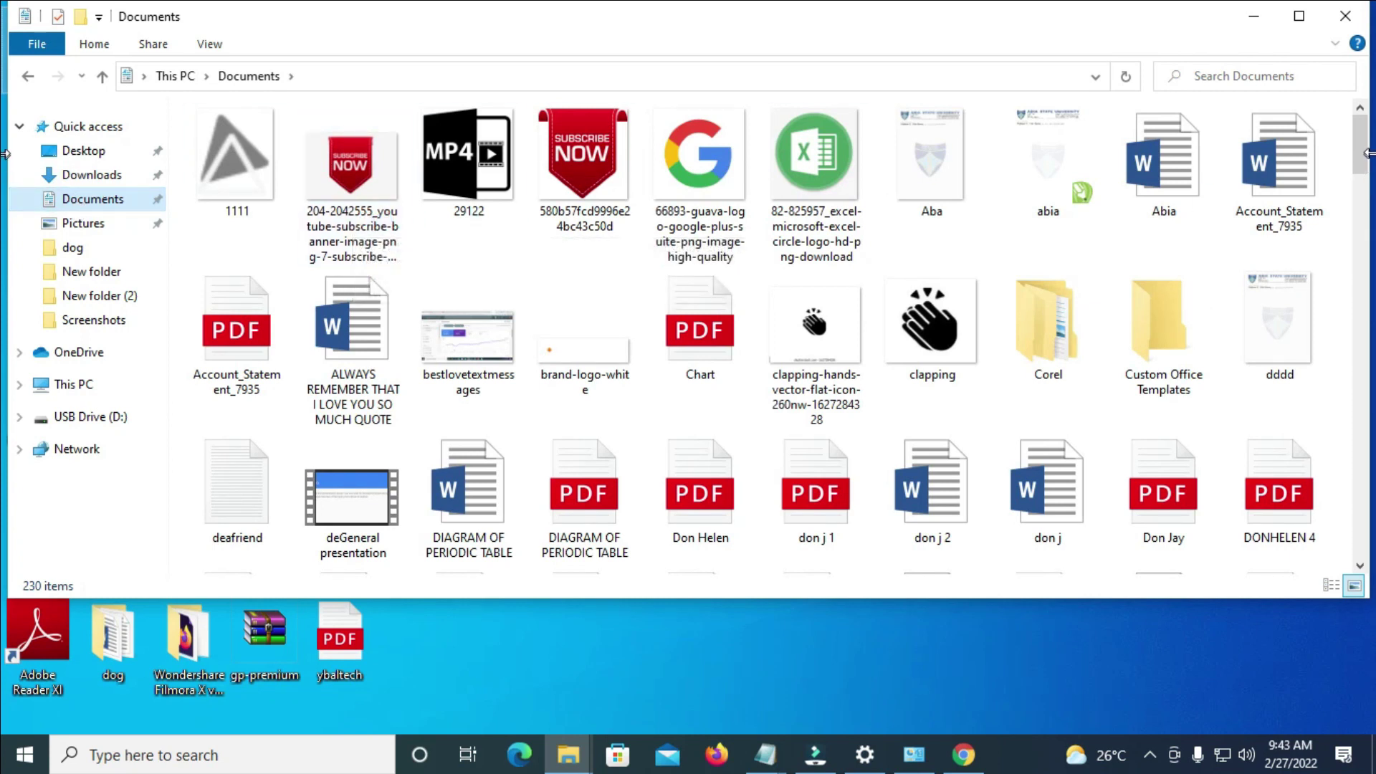
drag(1365, 152, 1364, 323)
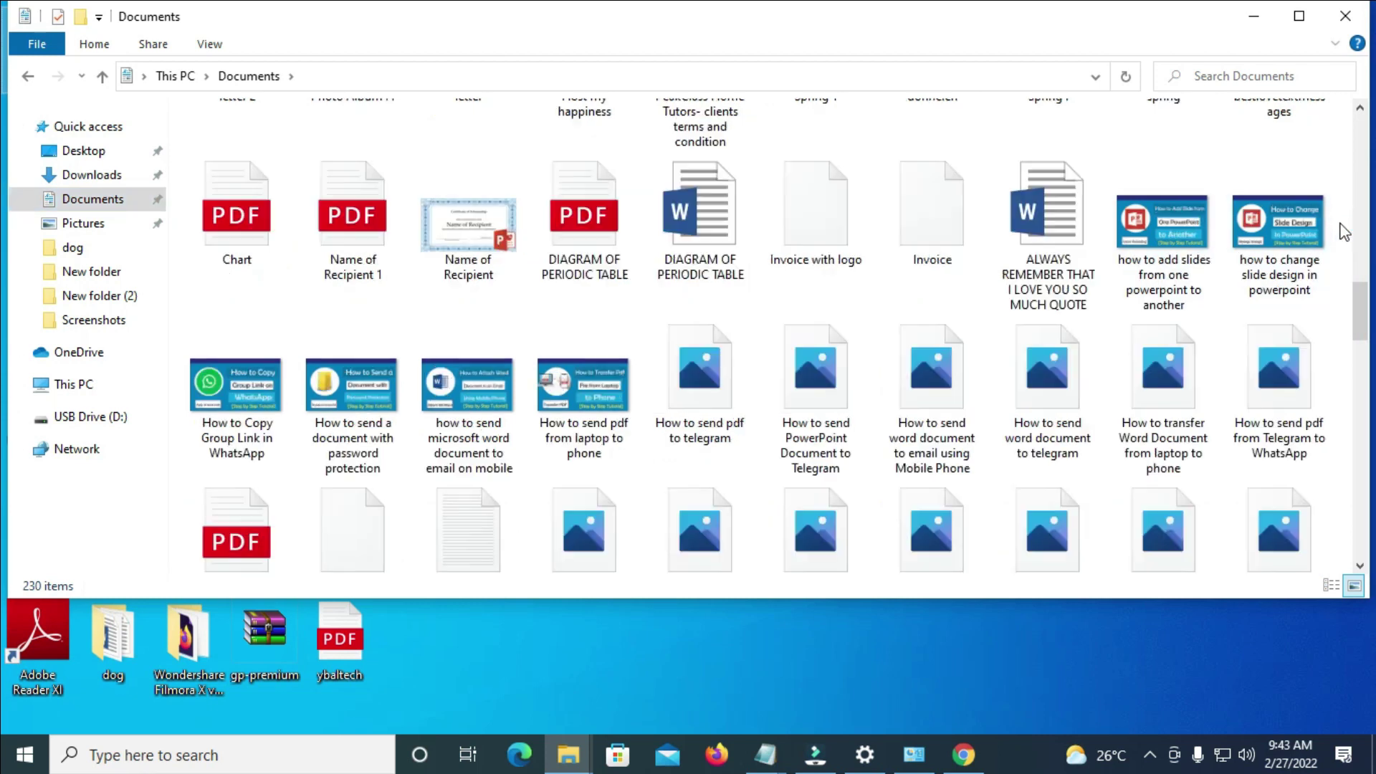
scroll(1325, 267, down, 3)
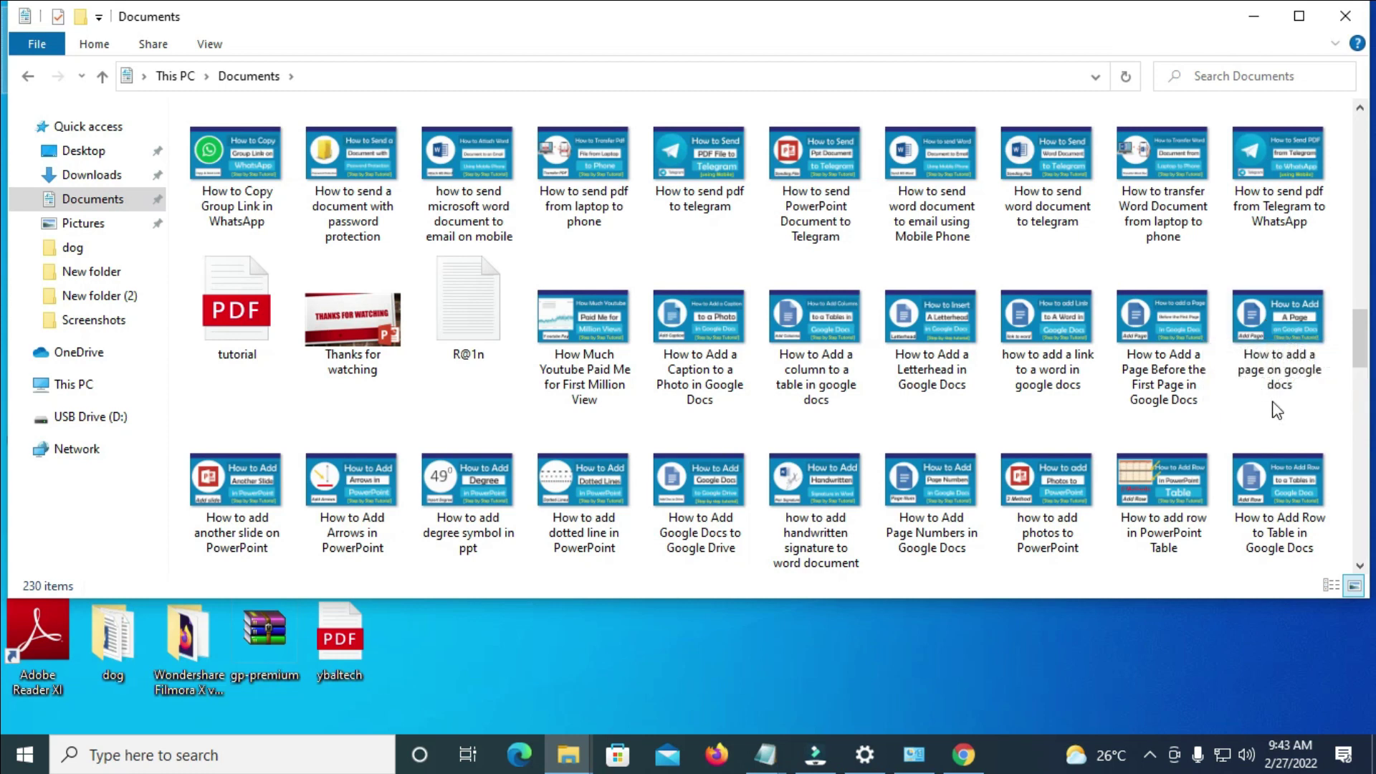
Select the four Google Docs tutorial images, from 'How to add a page' to 'Letterhead', with a selection box.
click(1279, 328)
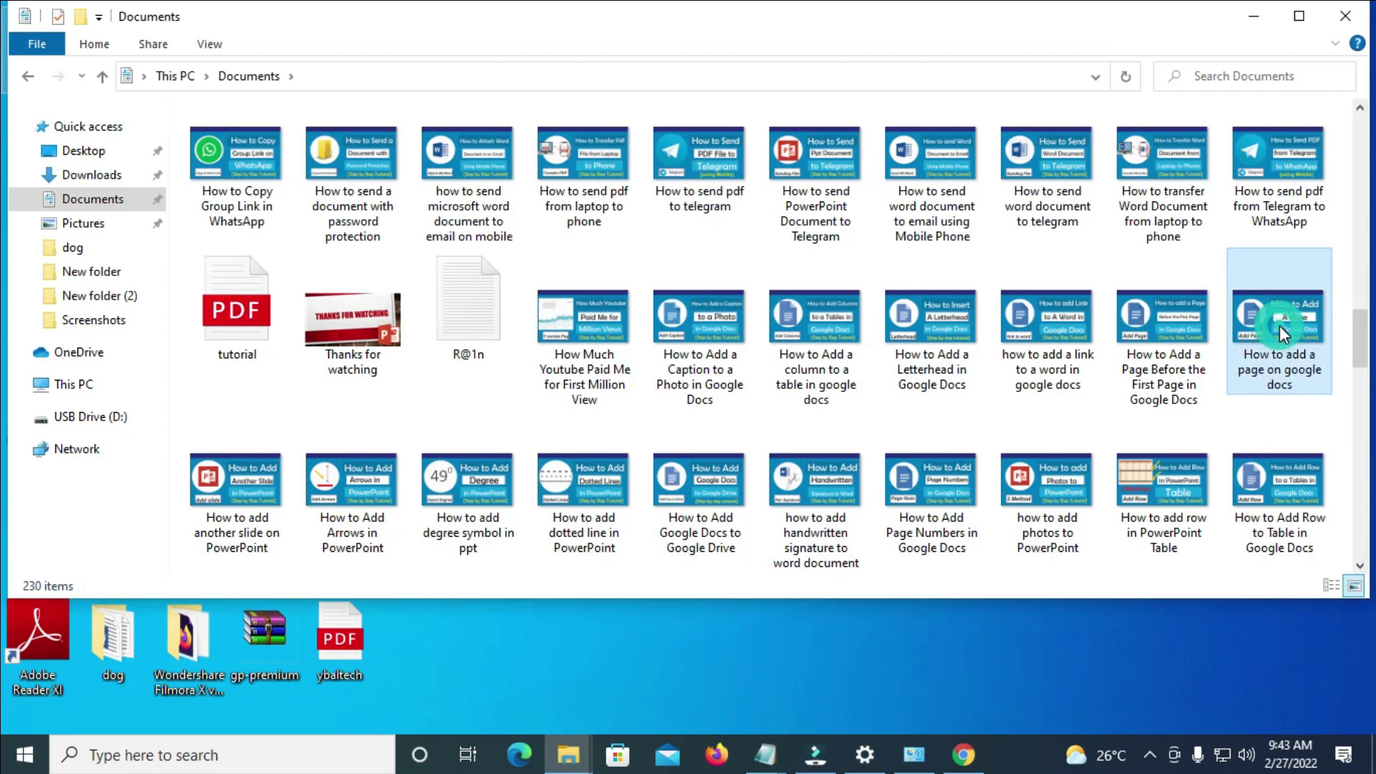
ctrl+click(1165, 330)
ctrl+click(1017, 333)
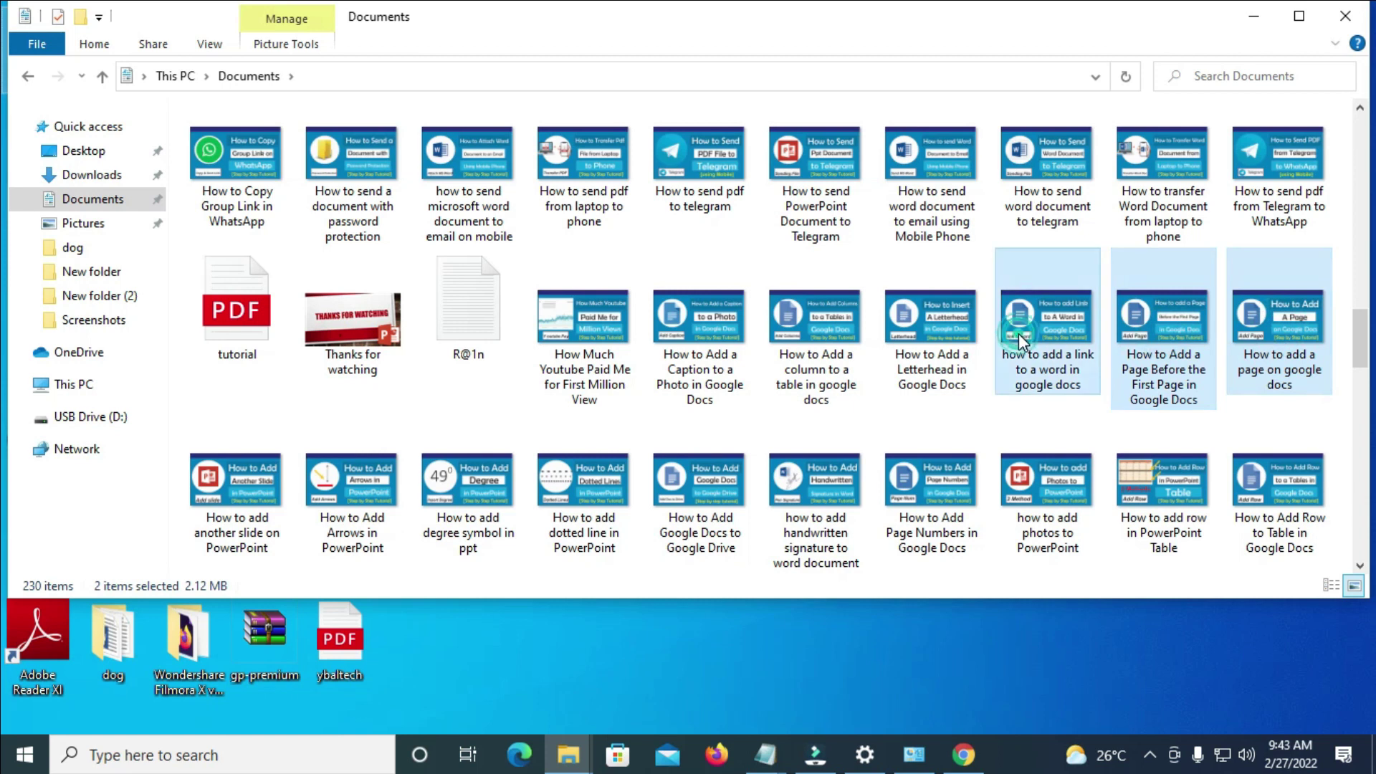
ctrl+click(949, 338)
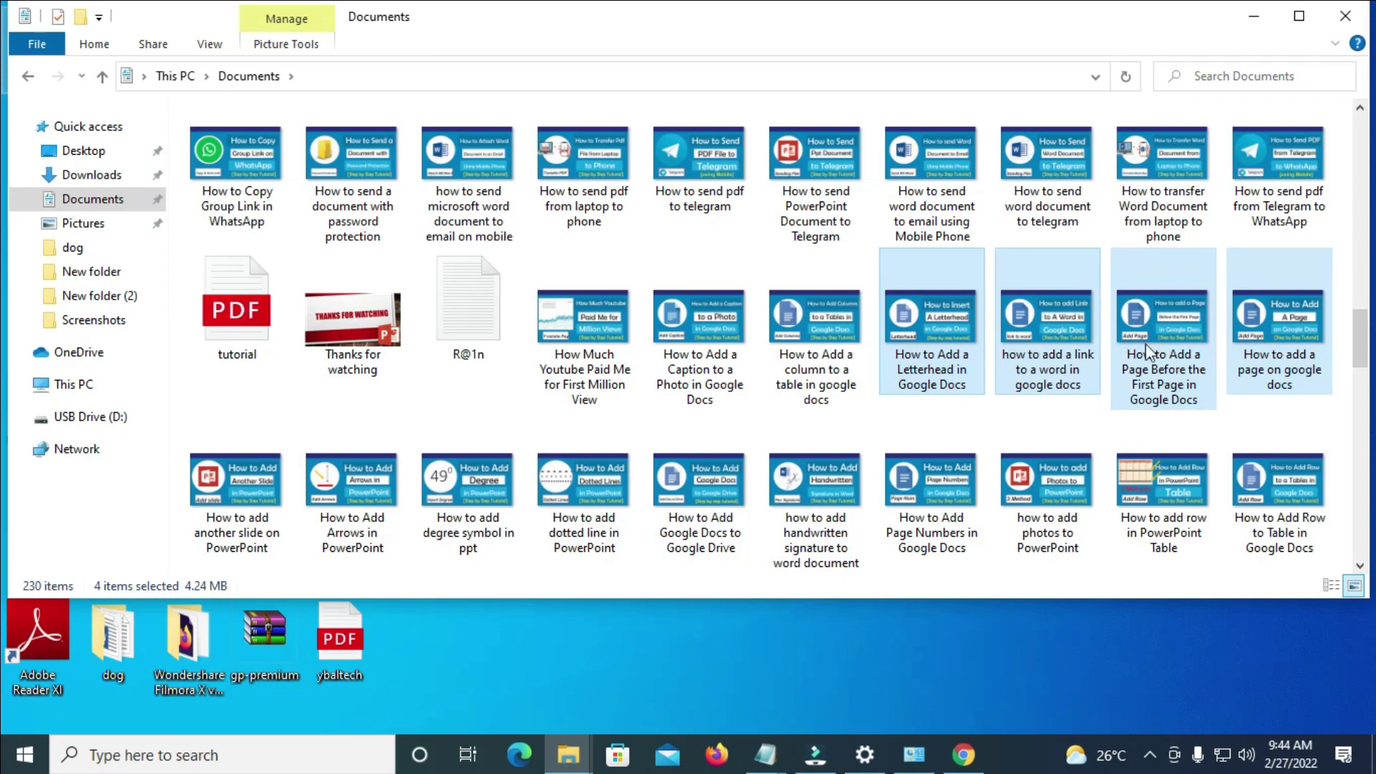
click(1346, 336)
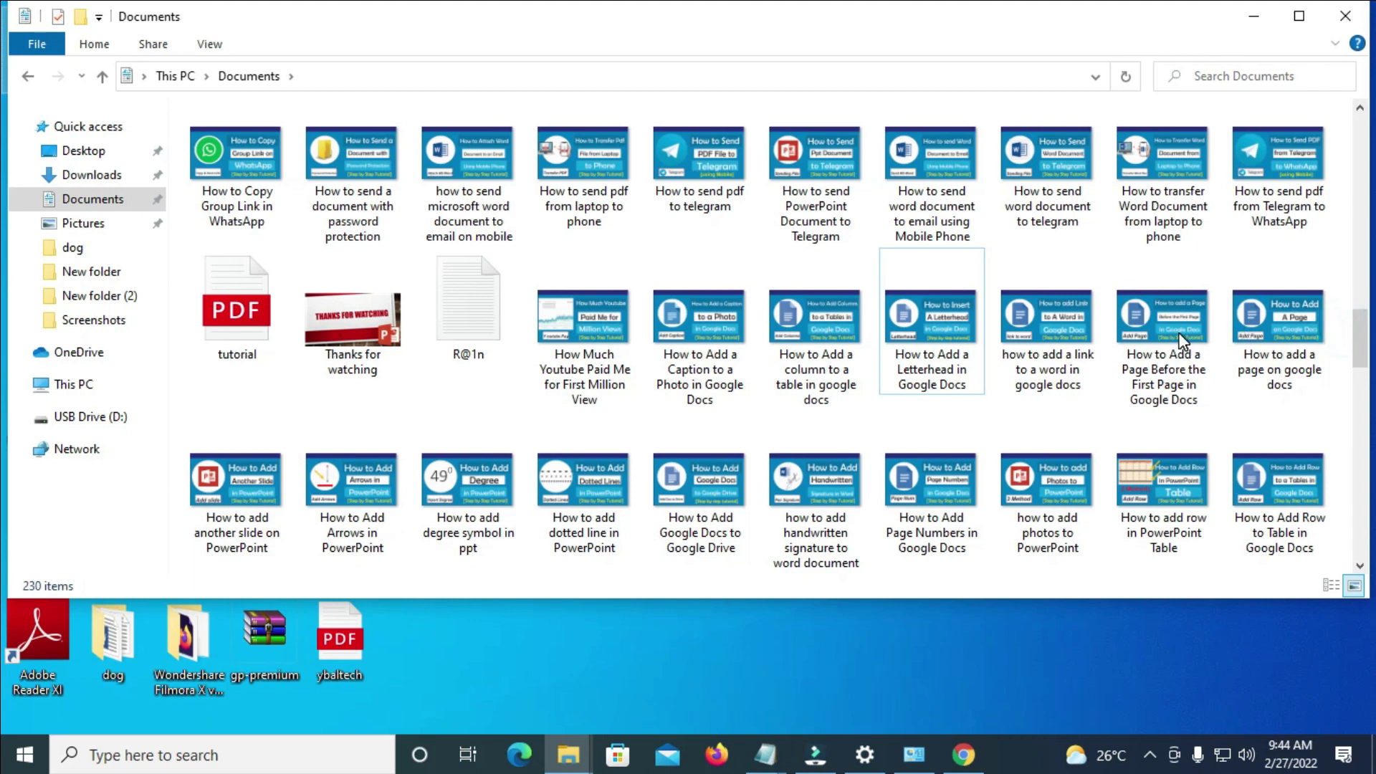
drag(1334, 330, 955, 312)
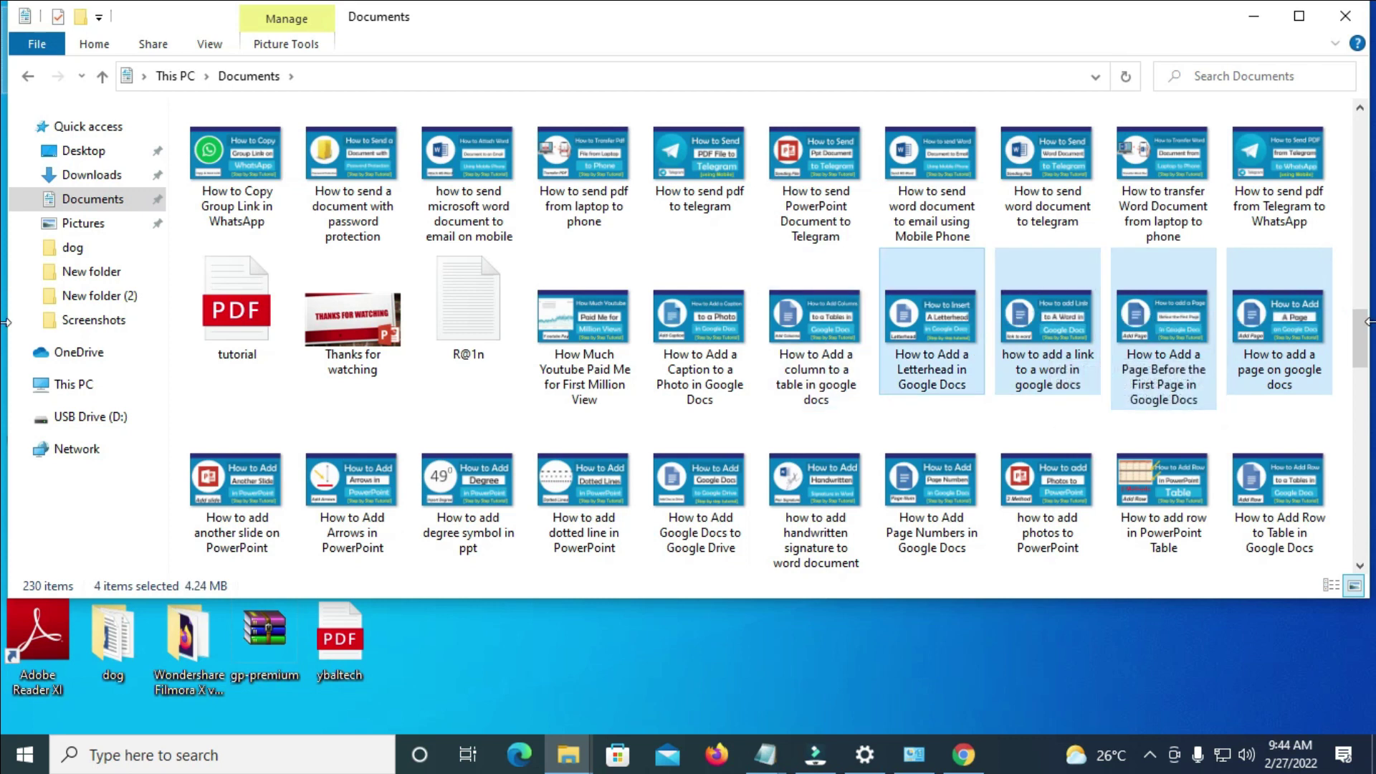
Copy the four selected images (4.24 MB) and minimize the Documents window.
right_click(1170, 324)
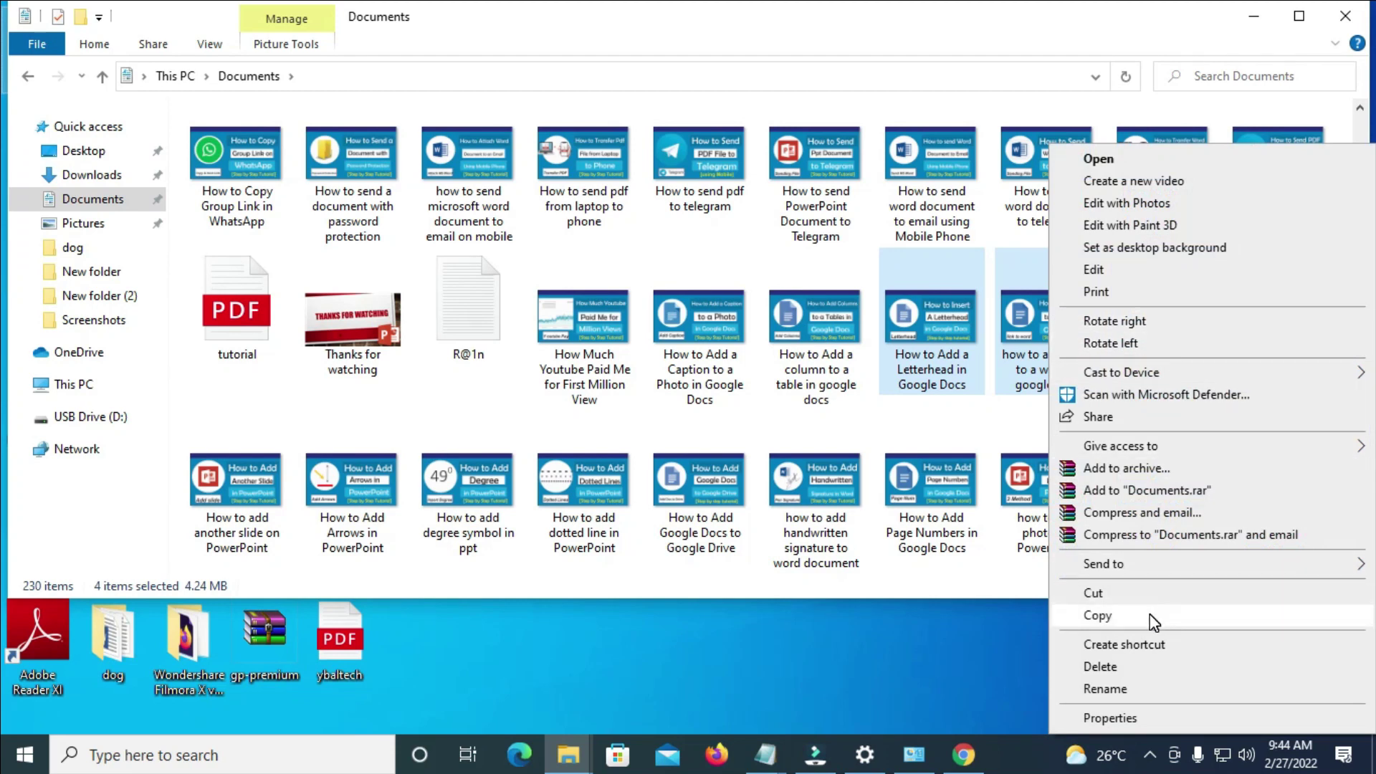
click(1096, 616)
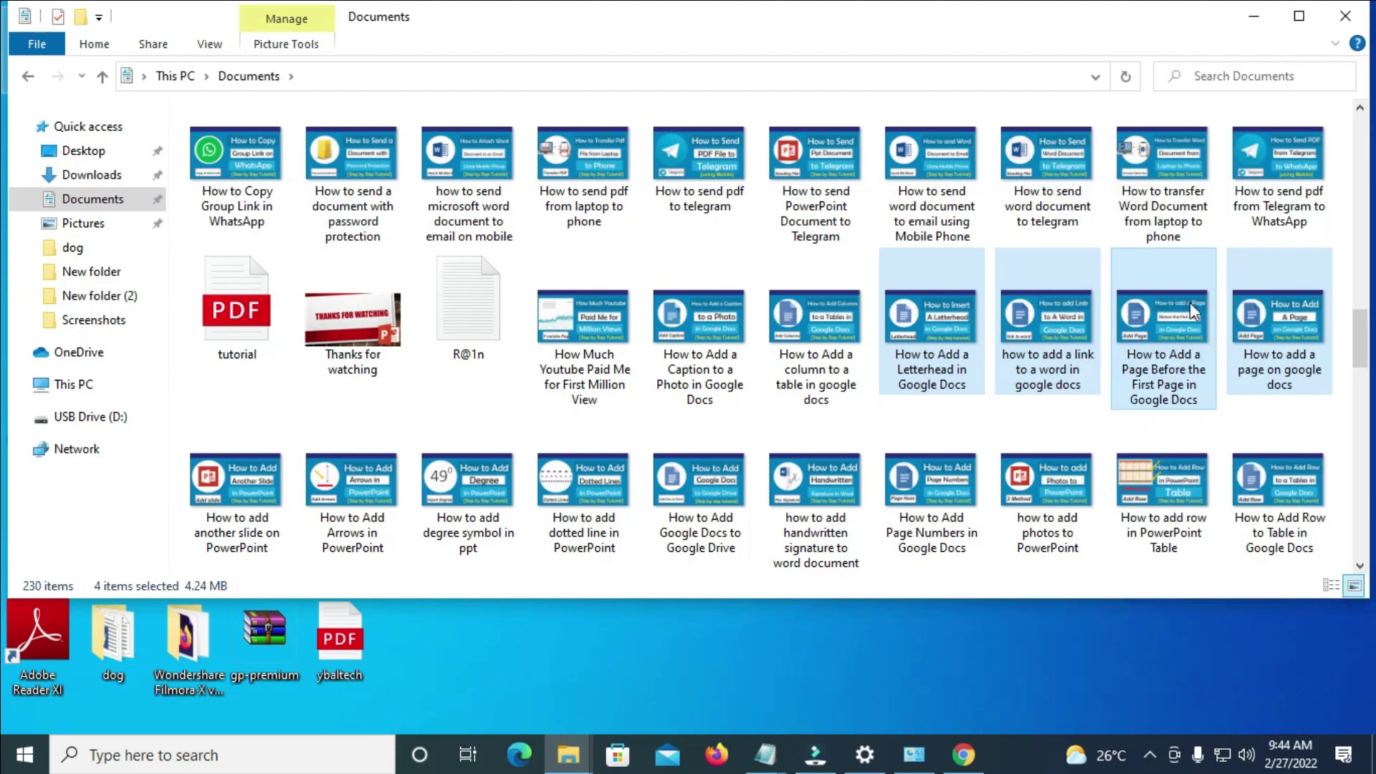
click(1253, 16)
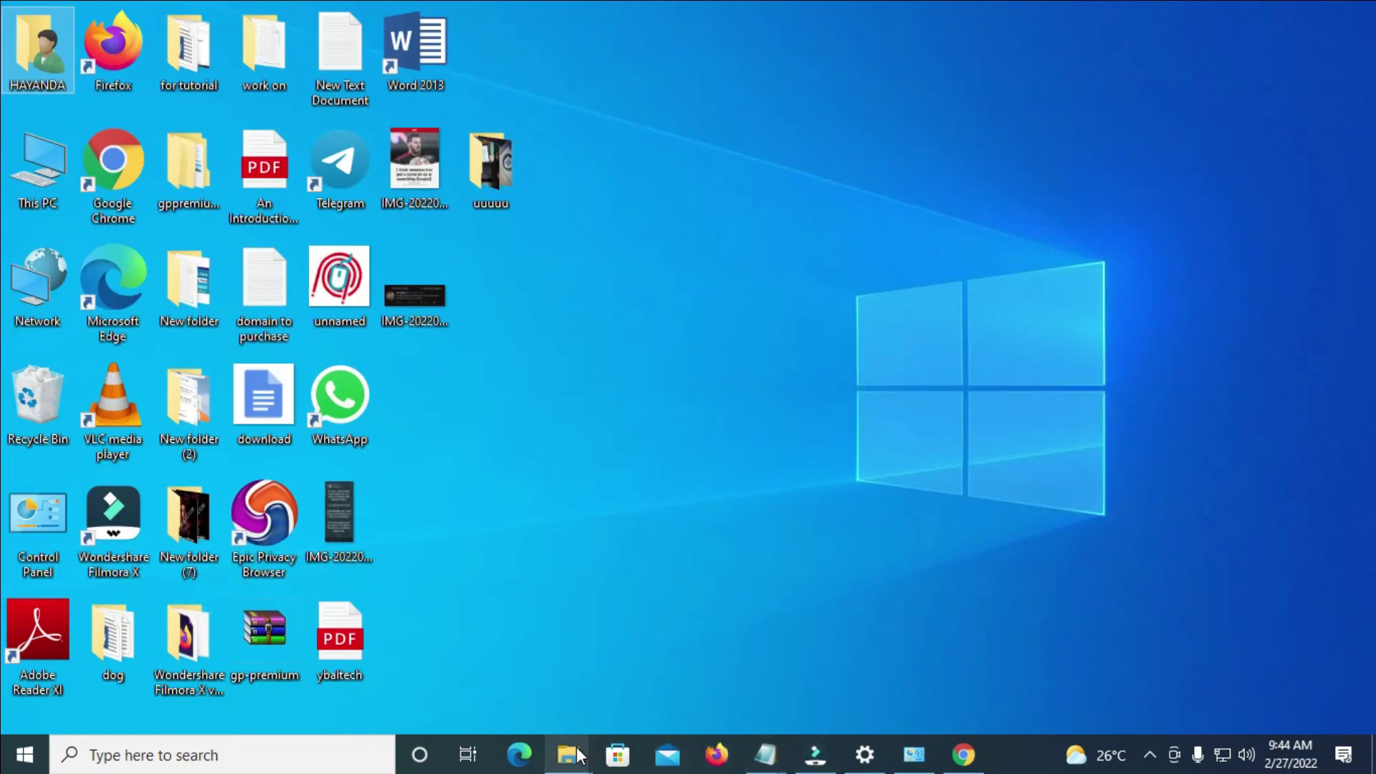
Open USB Drive (D:) from the This PC window.
mouse_move(577, 756)
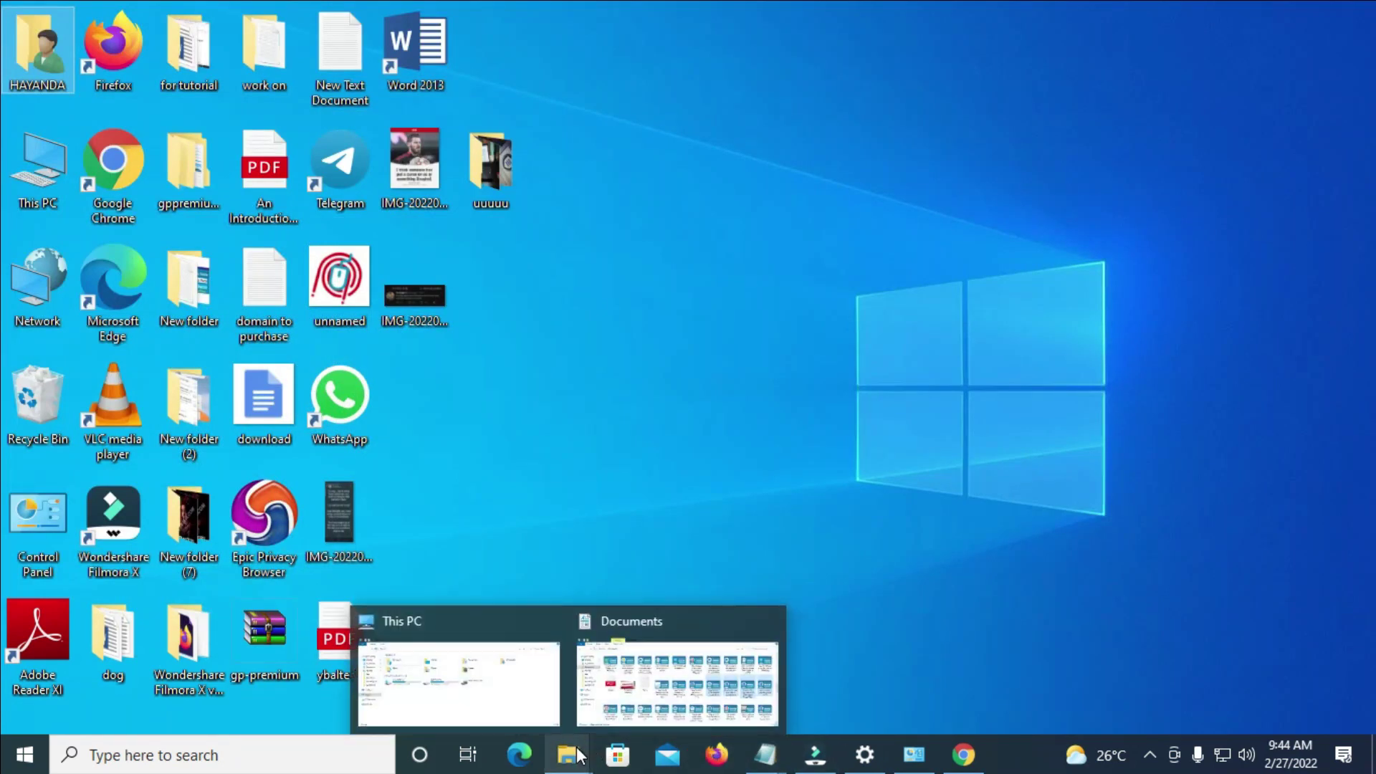
click(463, 674)
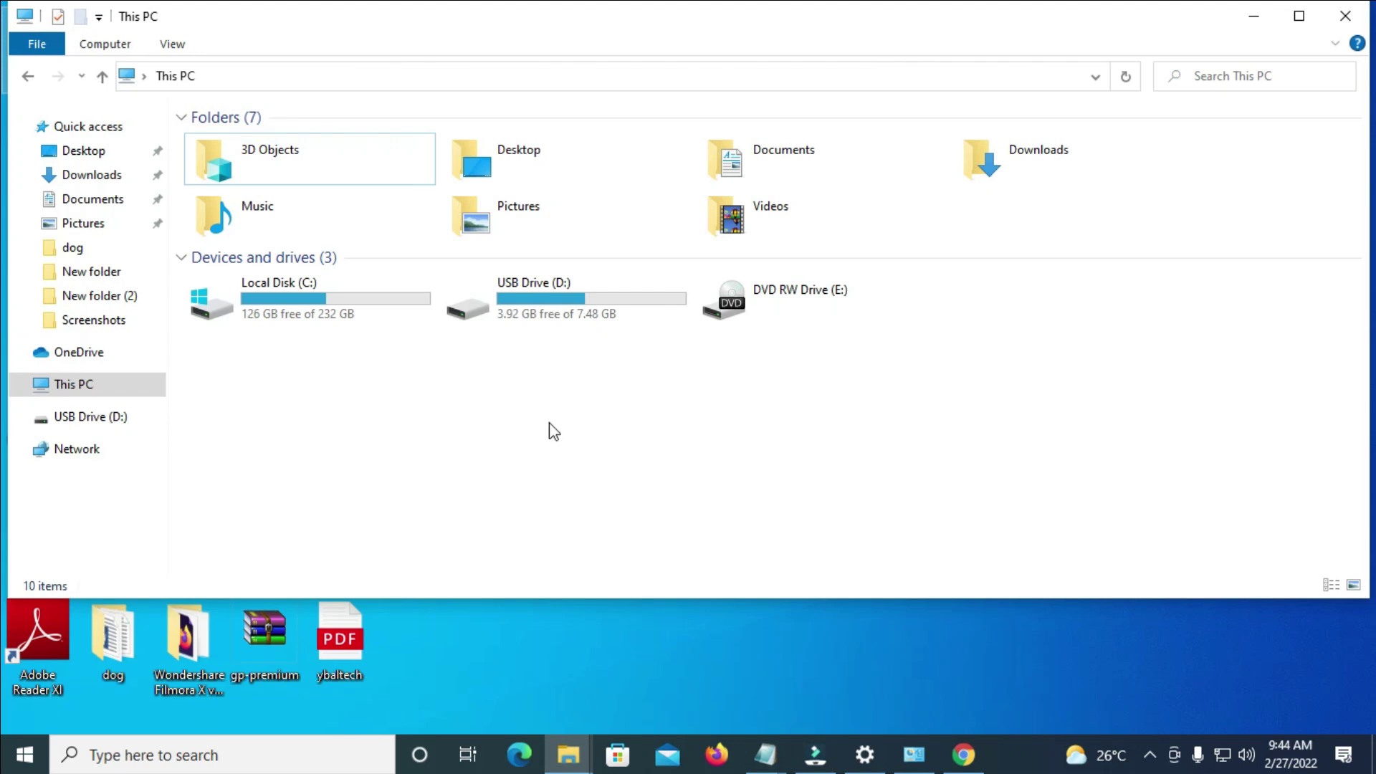
double_click(586, 315)
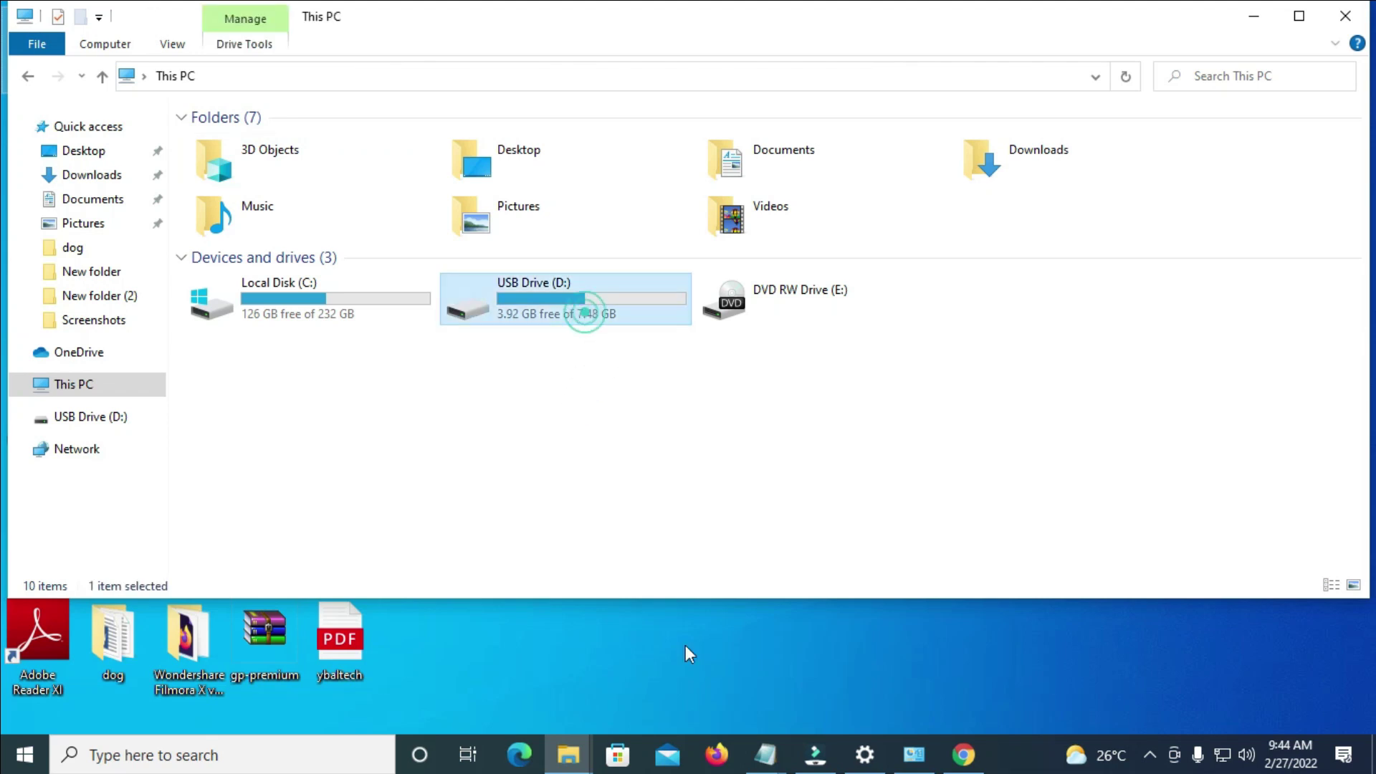
click(540, 299)
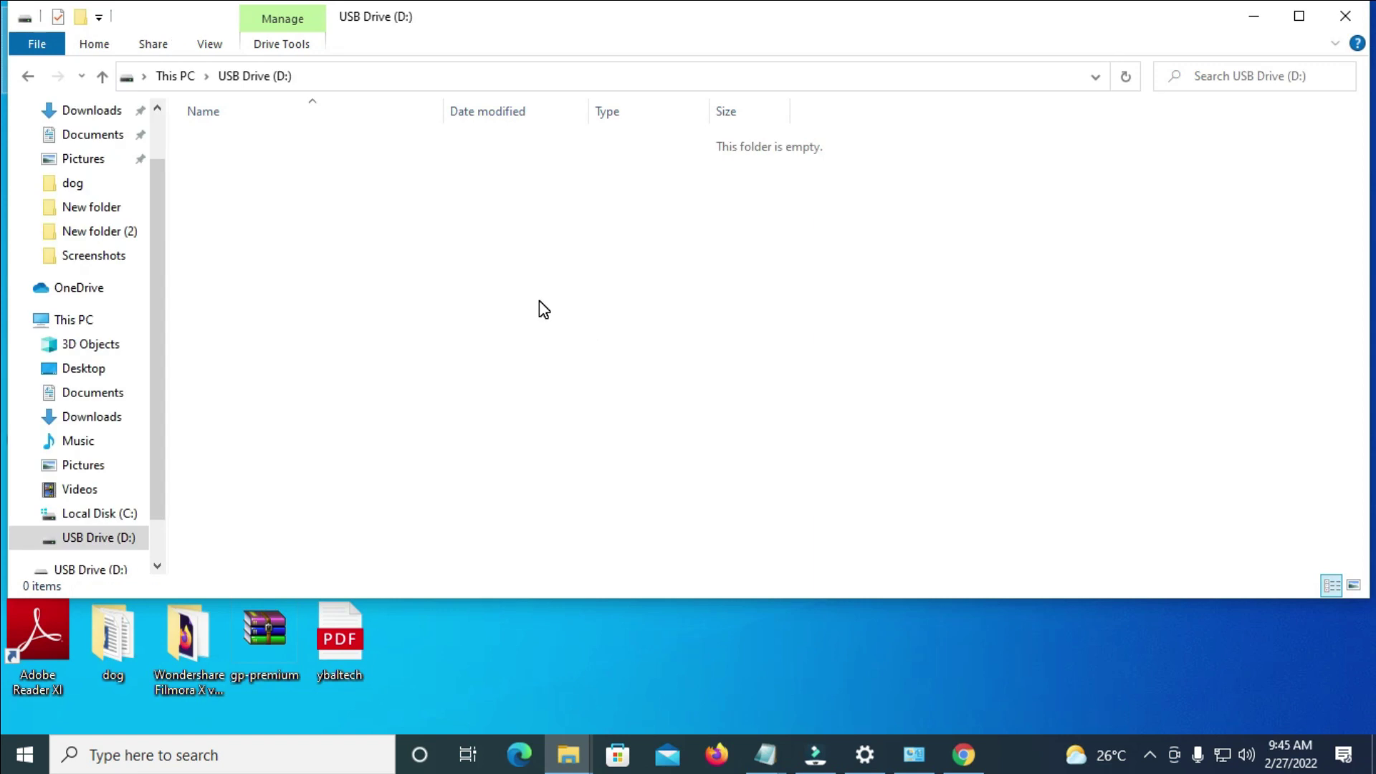
Create a new folder named 'pictures' on the USB drive and open it.
right_click(929, 281)
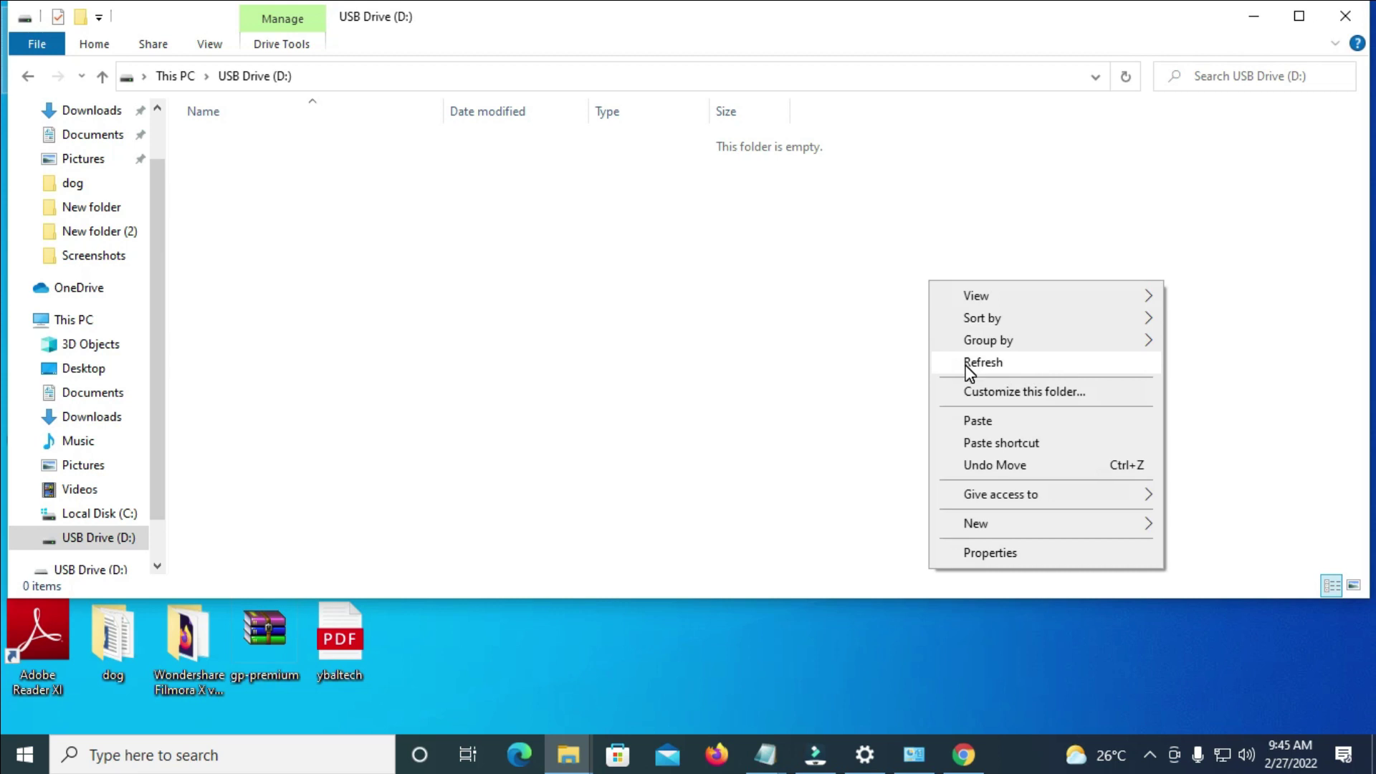
click(1018, 530)
click(747, 256)
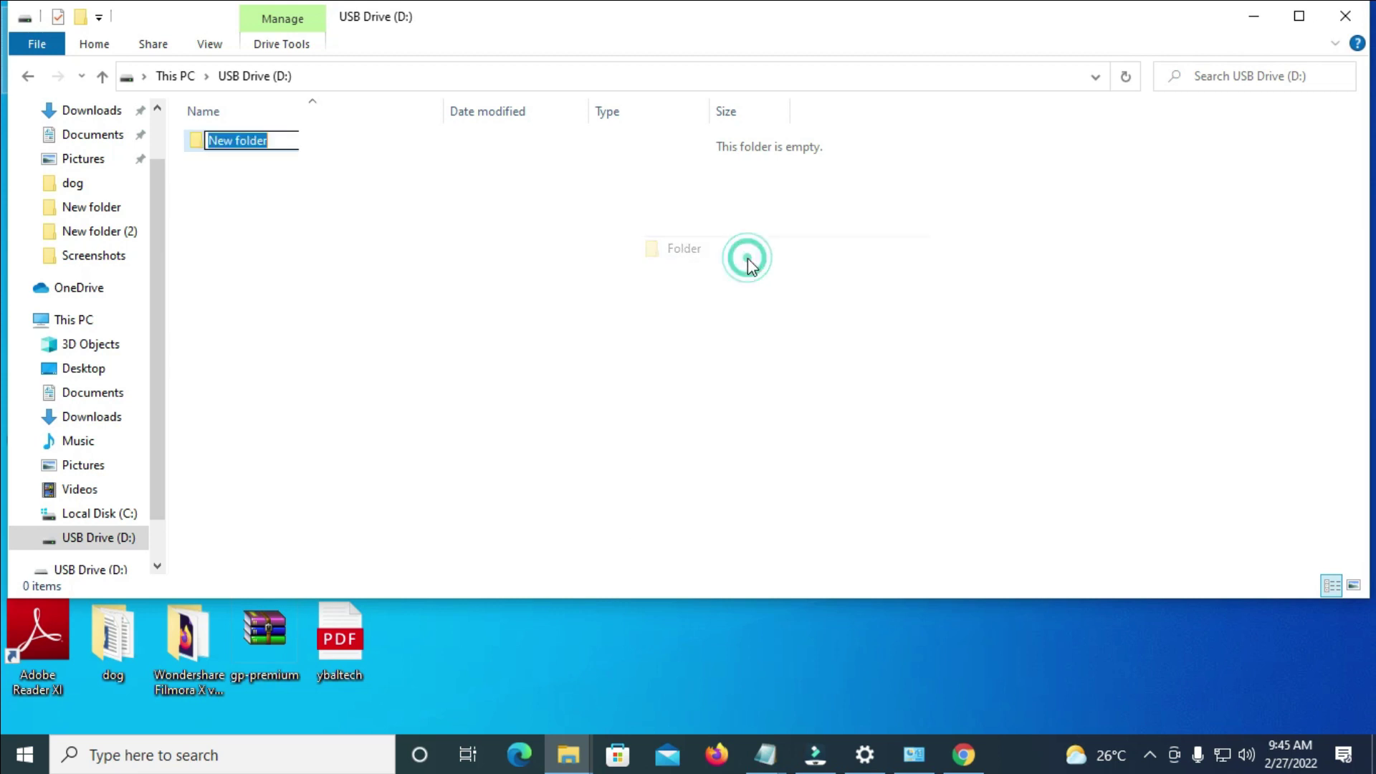
text(p)
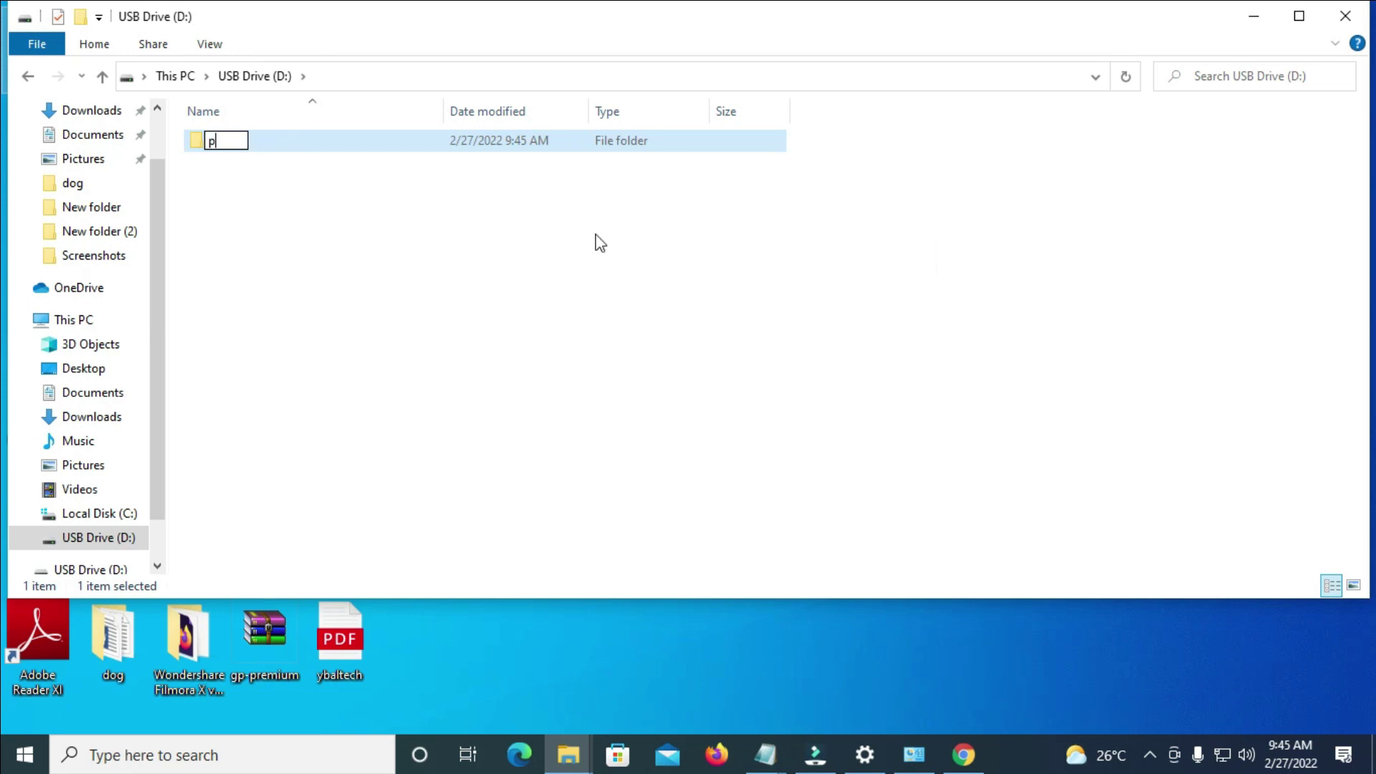
text(ictures)
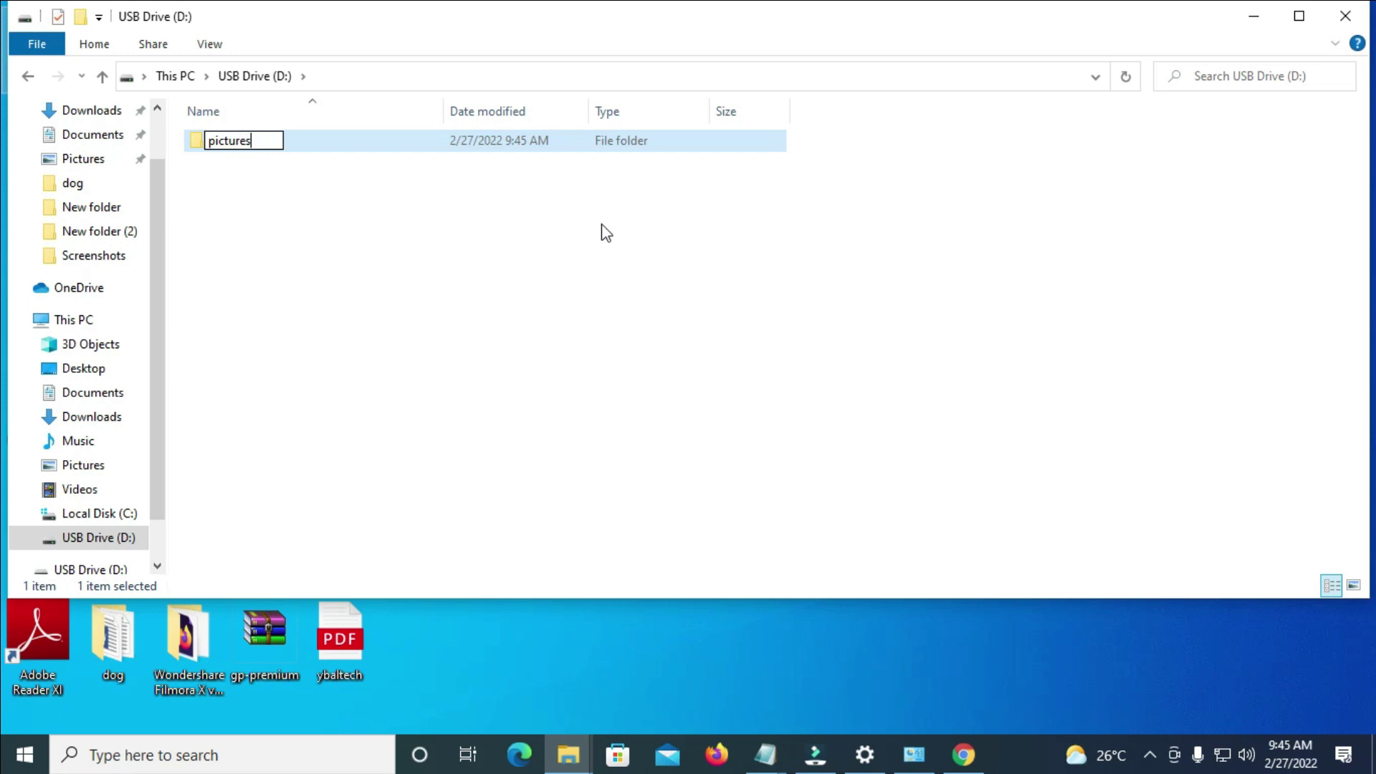
click(609, 149)
click(650, 141)
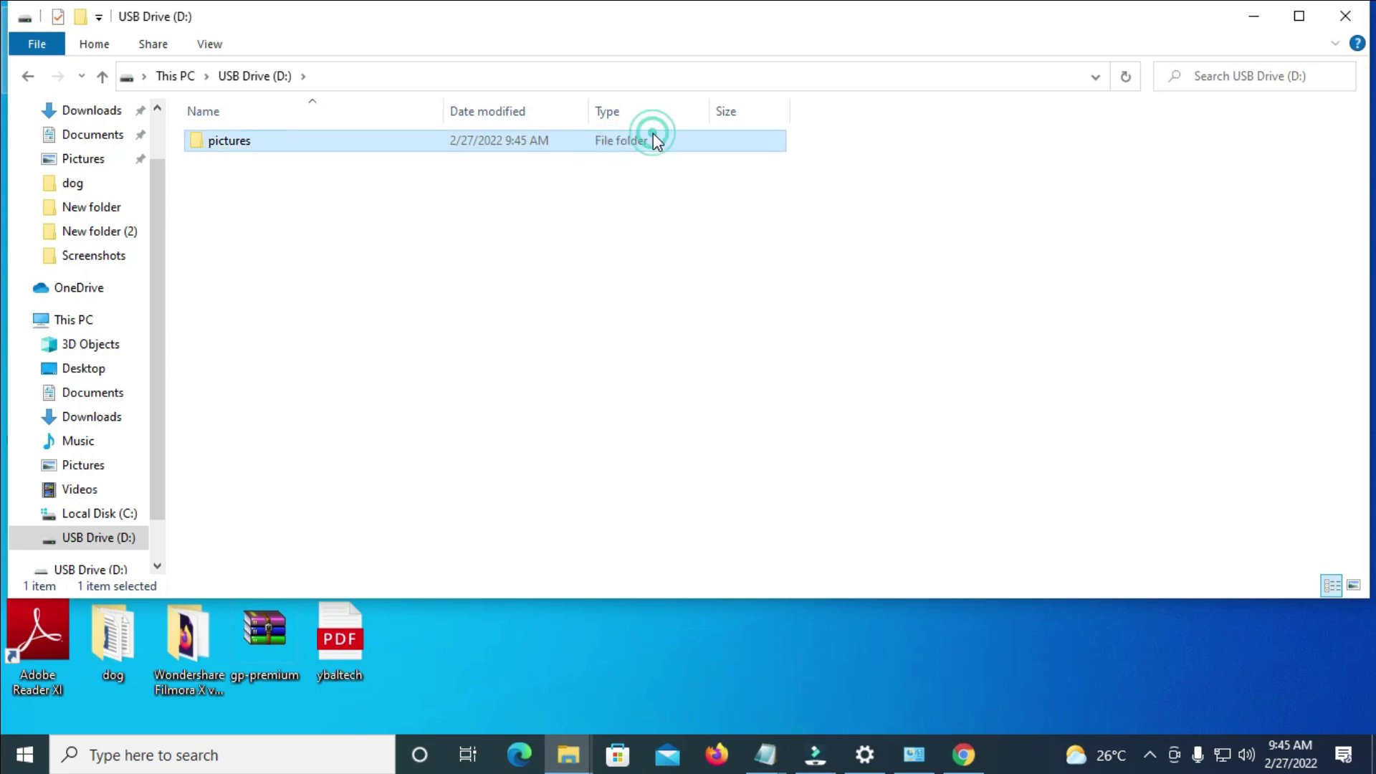
double_click(220, 143)
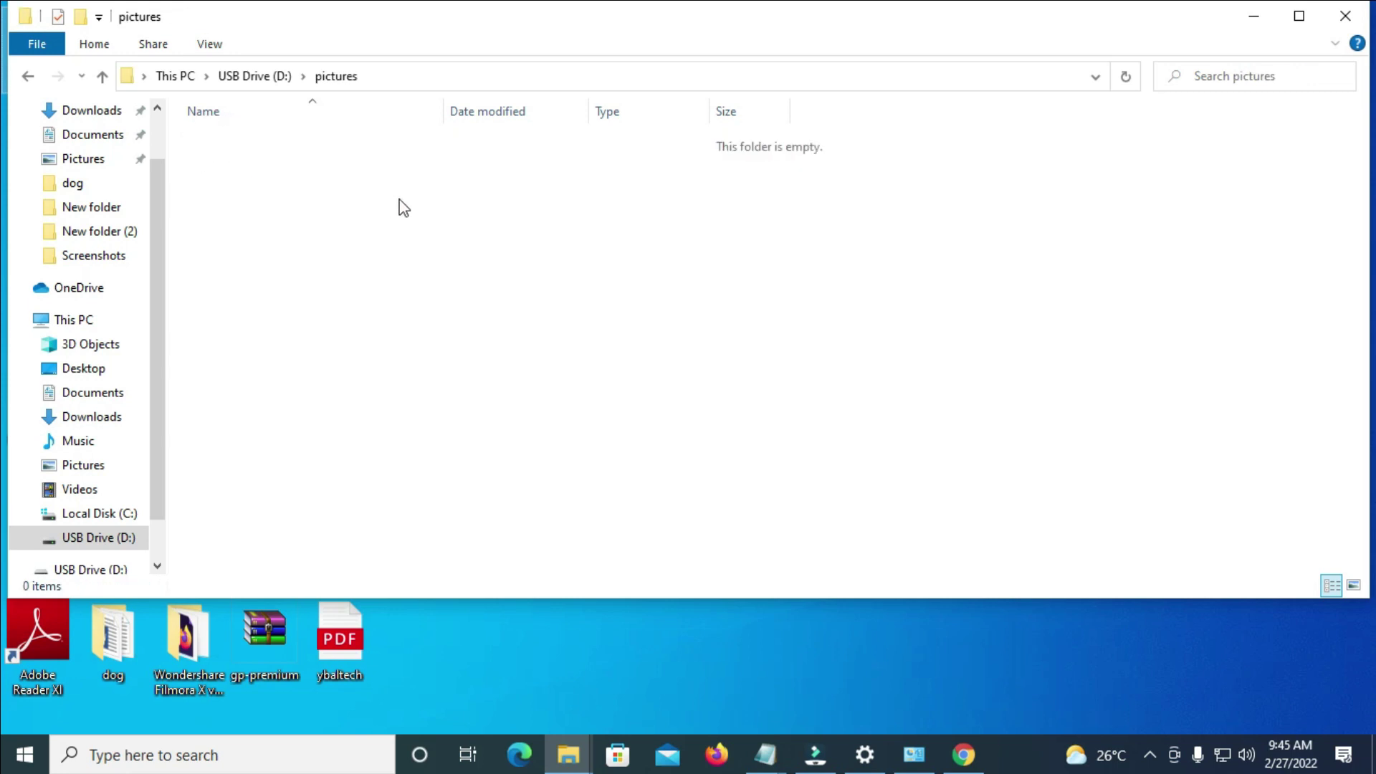
Paste the four copied JPG images into 'pictures' and close the File Explorer window.
right_click(485, 204)
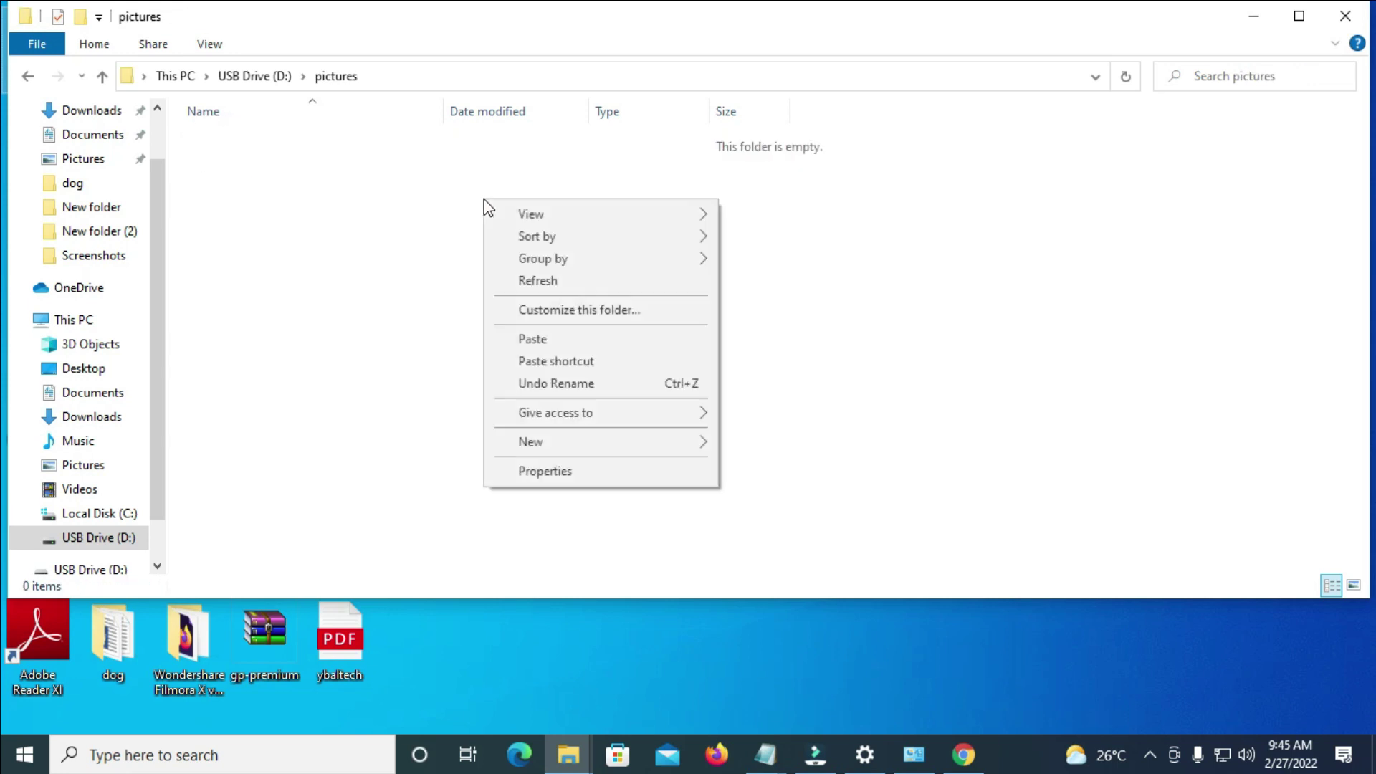
click(599, 334)
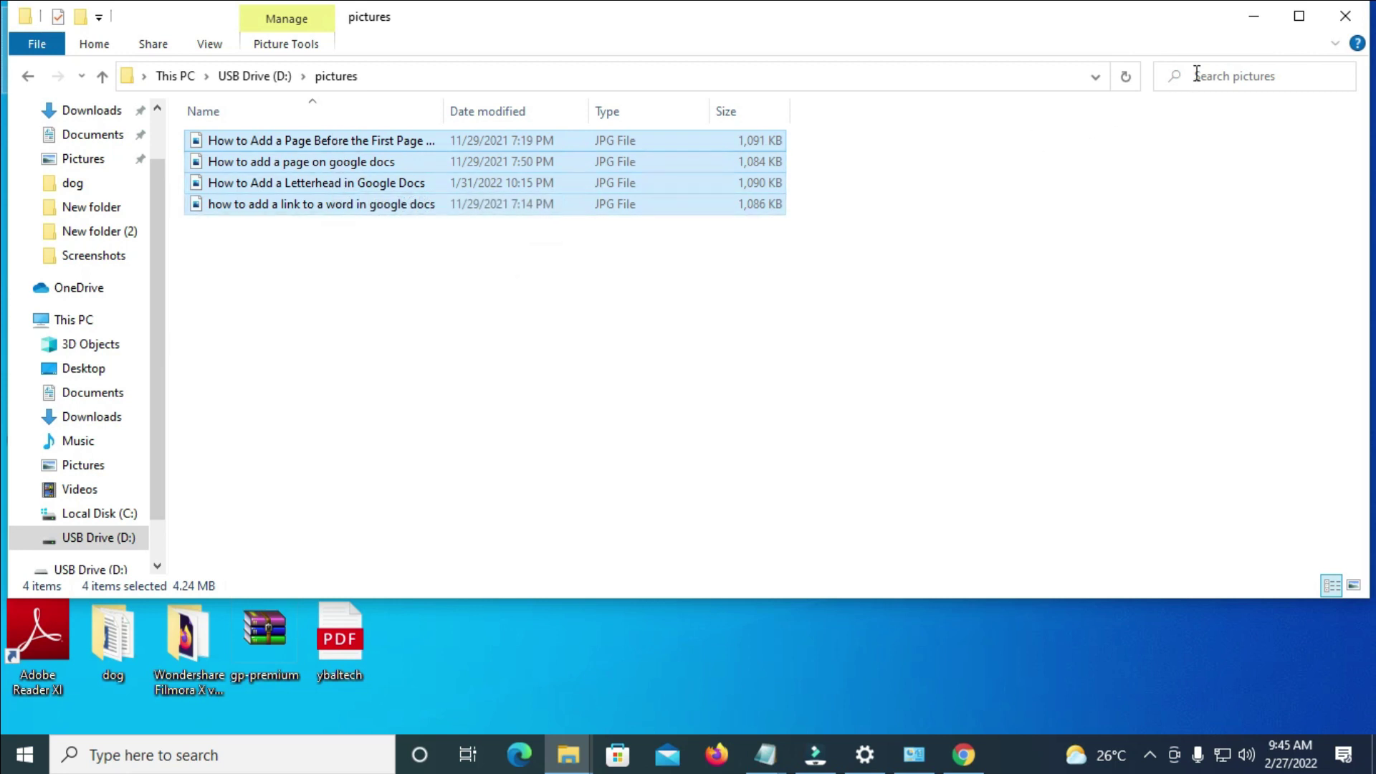
click(1346, 18)
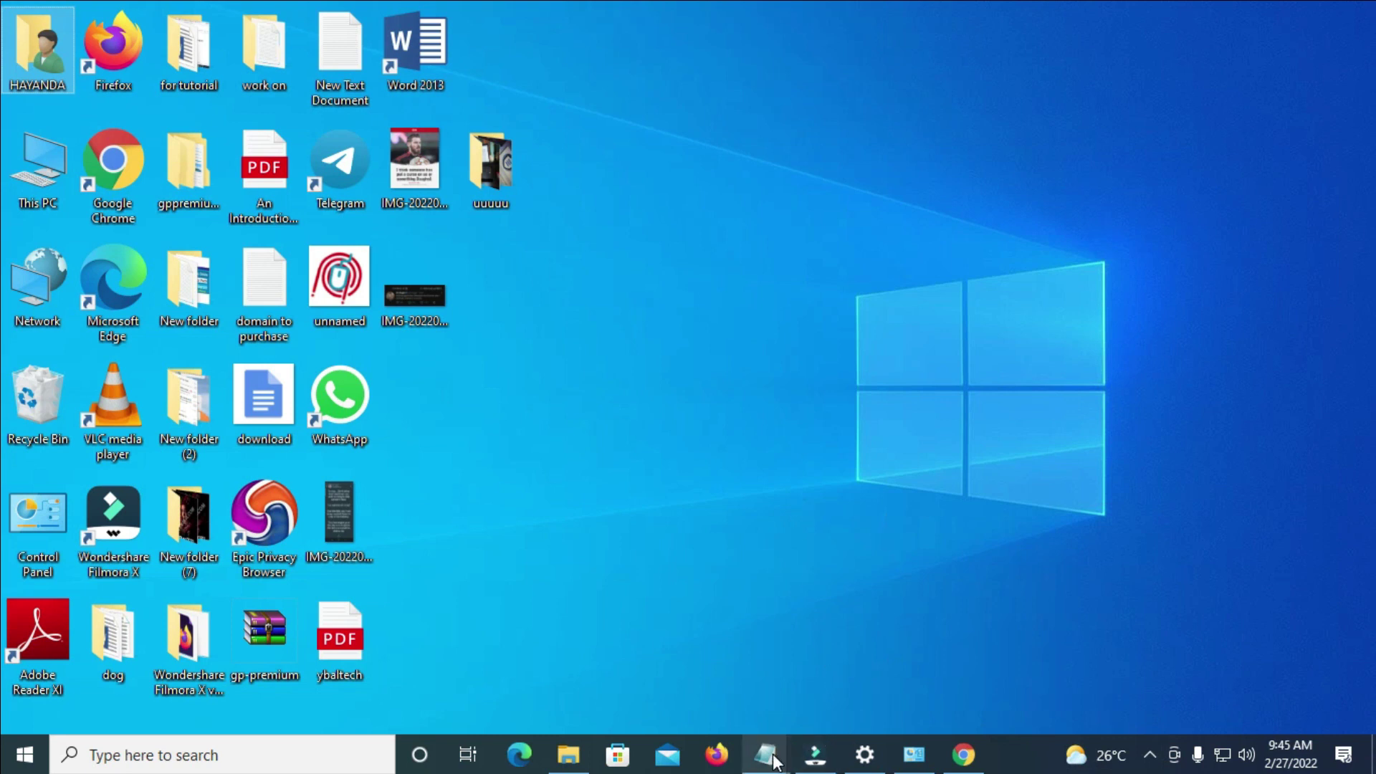
Bring the Notepad 'New Text Document' note back to the front.
mouse_move(765, 755)
click(853, 662)
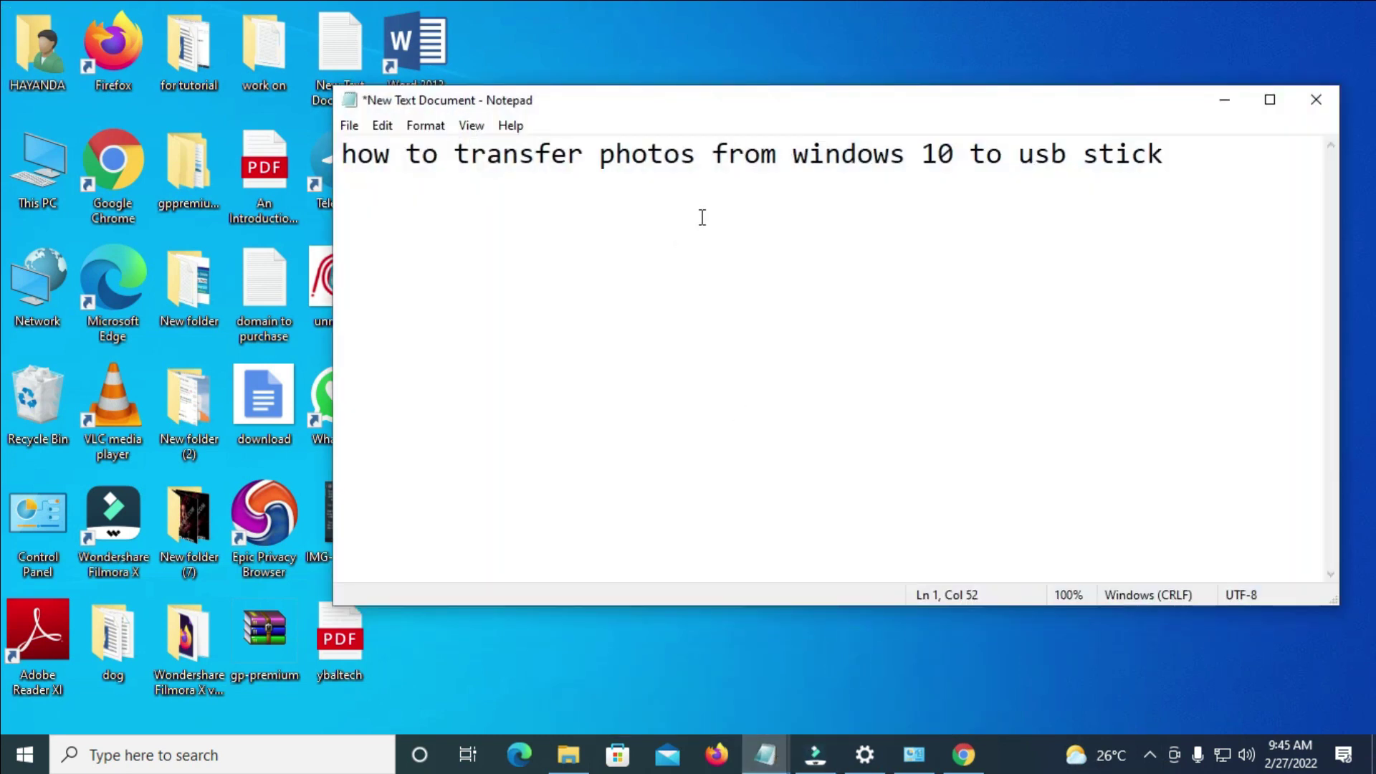